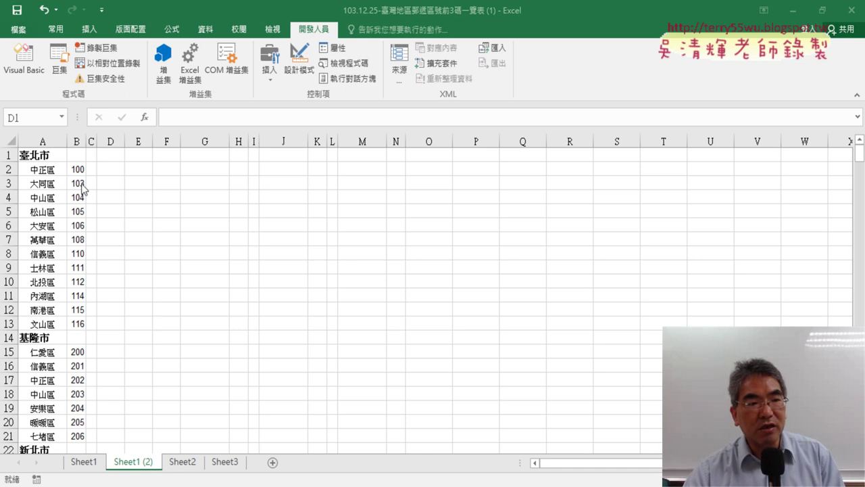
Open the VBA editor at Sub 郵遞區號合併2 and set a breakpoint on the Range("D1") header line
left_click(110, 154)
left_click(37, 71)
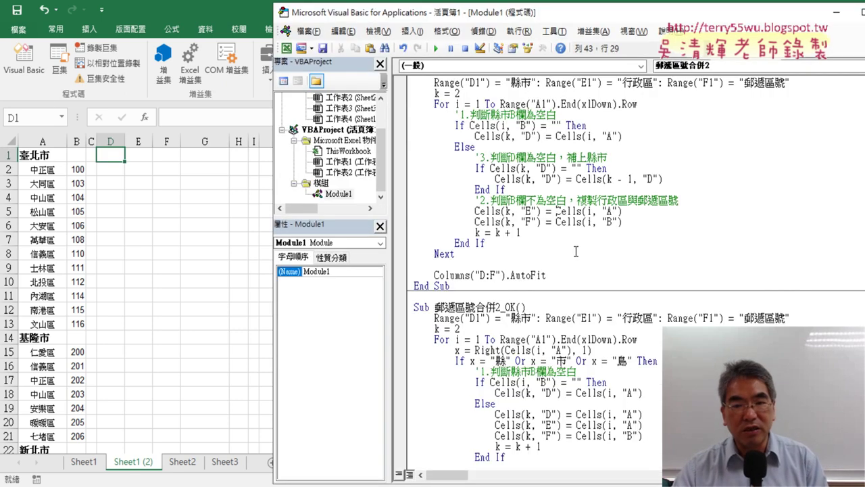
scroll(575, 250, "up", 1)
scroll(564, 243, "up", 2)
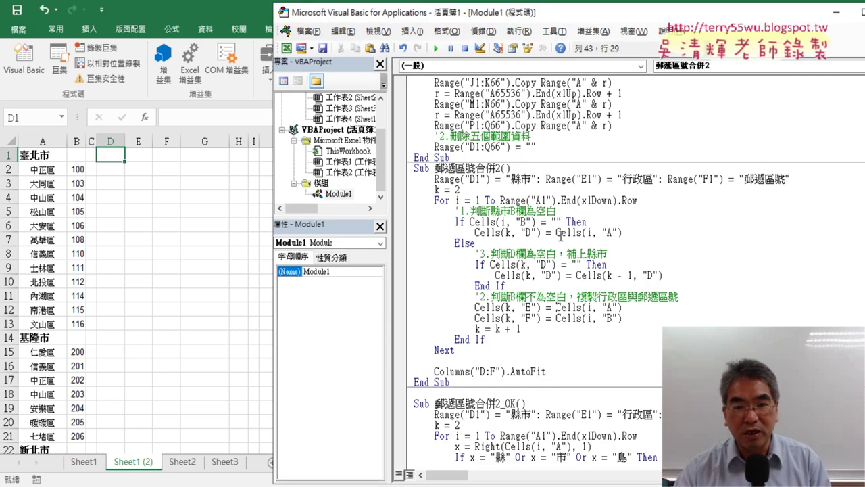
left_click(403, 181)
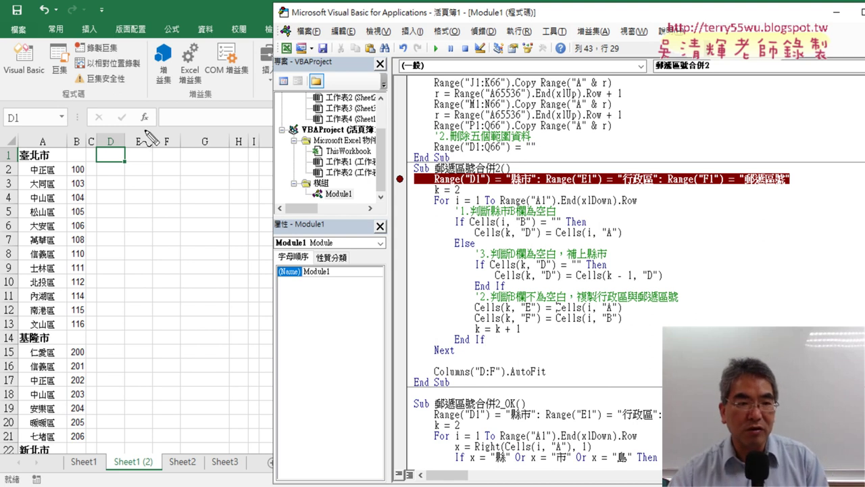
Move the breakpoint to k = 2, run the macro to it, and widen columns D and E
mouse_move(57, 169)
left_mouse_down()
mouse_move(17, 159)
mouse_move(64, 156)
mouse_move(44, 220)
mouse_move(55, 203)
left_mouse_up()
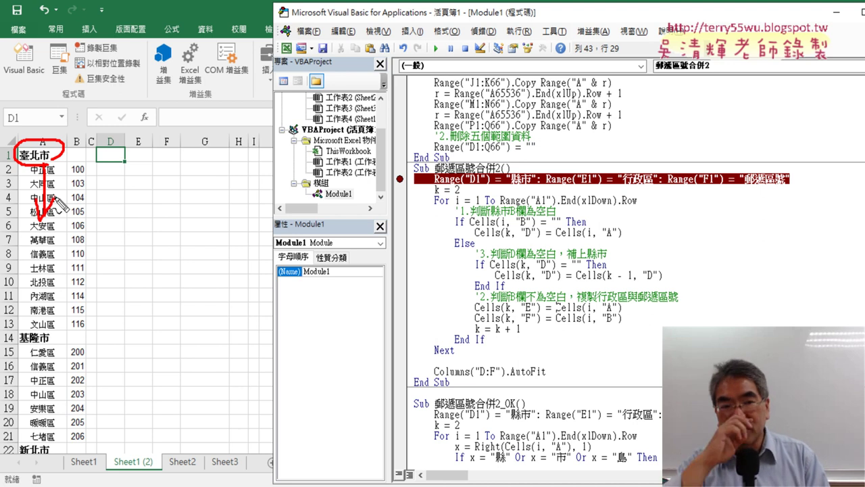
key("Escape")
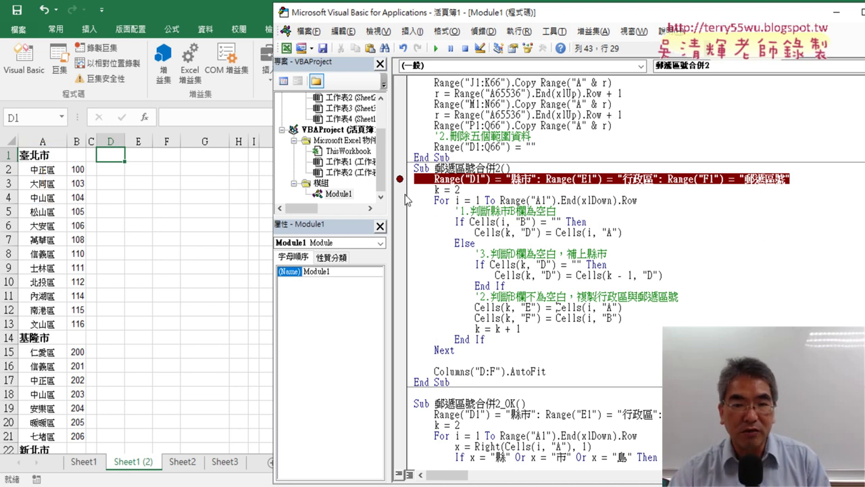
left_click(404, 192)
left_click(401, 179)
left_click(435, 48)
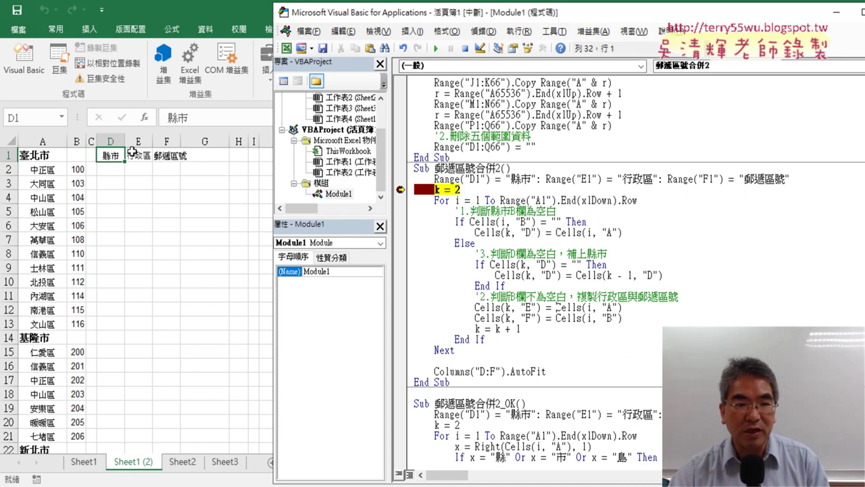
left_click_drag(127, 143, 212, 142)
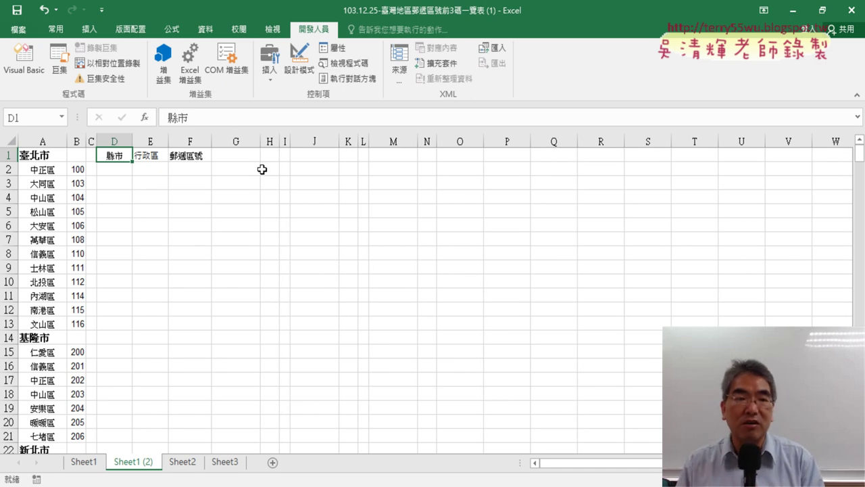
left_click(118, 168)
left_click(148, 170)
left_click(190, 170)
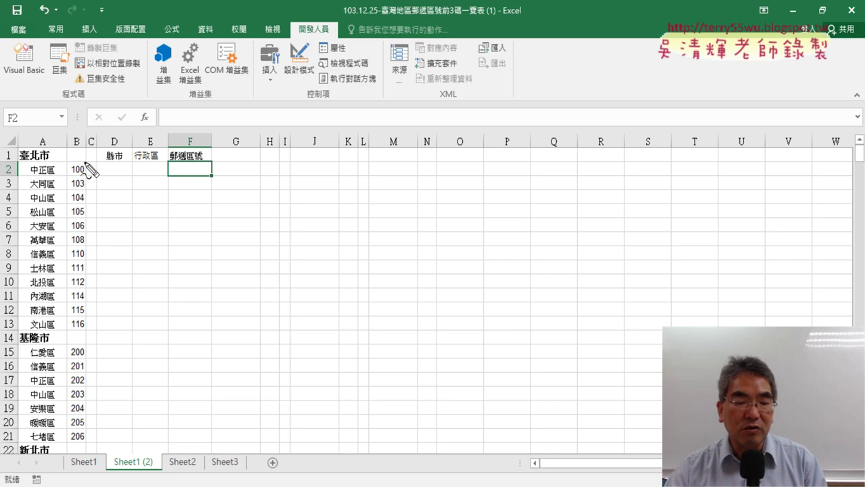
mouse_move(85, 162)
left_mouse_down()
mouse_move(70, 162)
mouse_move(86, 162)
left_mouse_up()
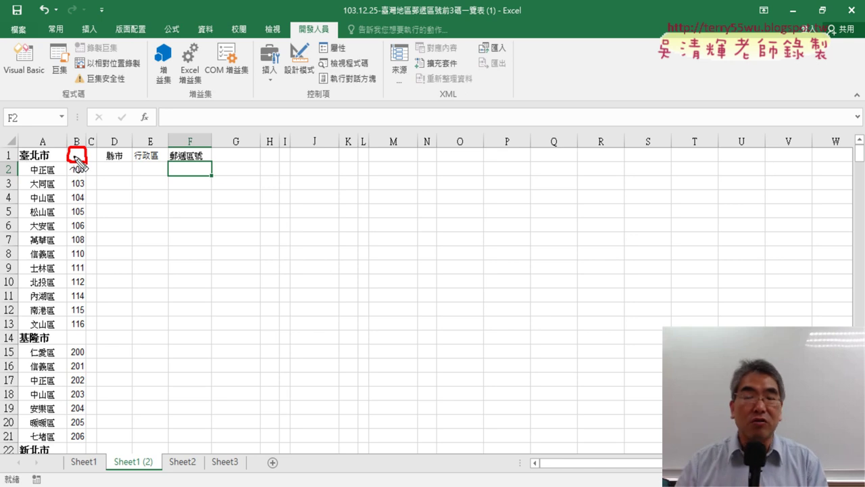
mouse_move(84, 343)
left_mouse_down()
mouse_move(77, 345)
mouse_move(85, 343)
left_mouse_up()
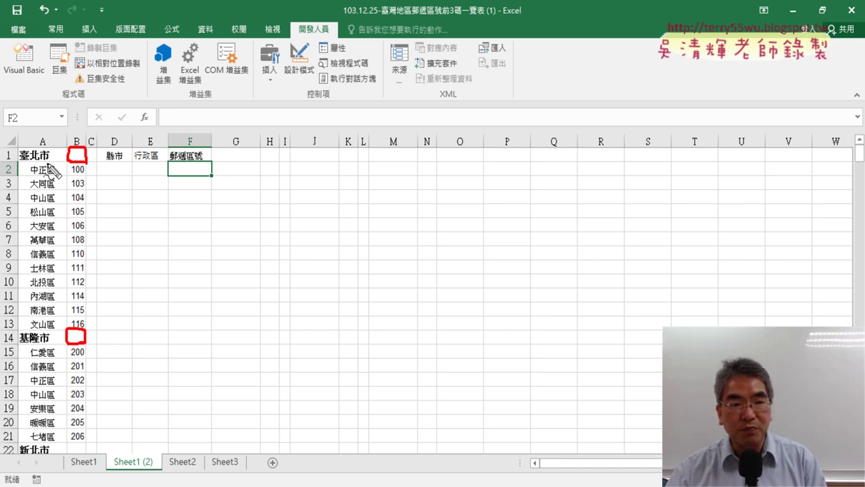
left_click_drag(49, 162, 19, 161)
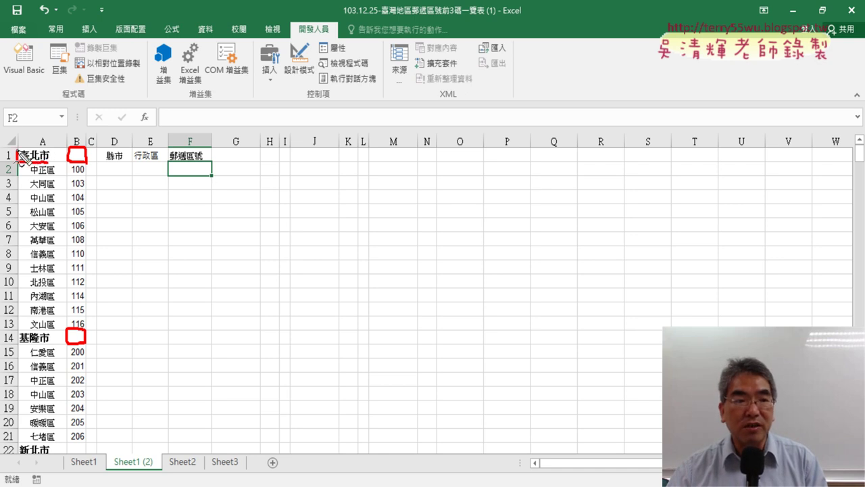
left_click_drag(20, 157, 45, 167)
left_click_drag(40, 135, 113, 166)
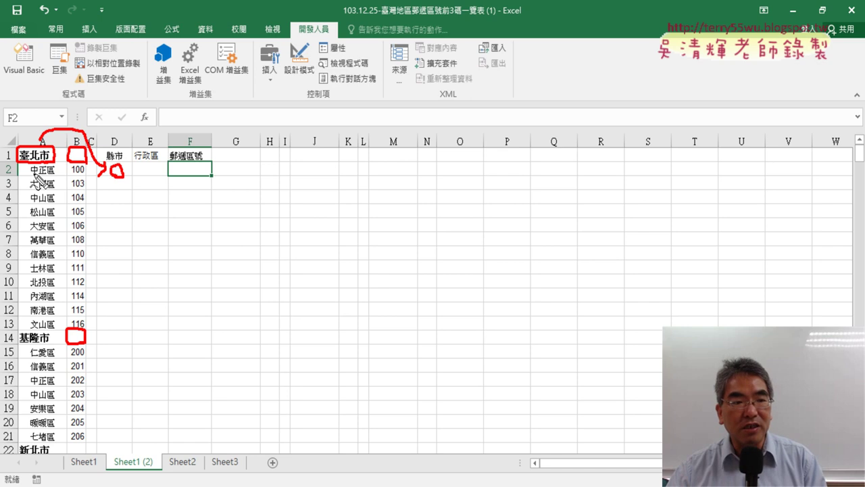
left_click_drag(17, 176, 203, 176)
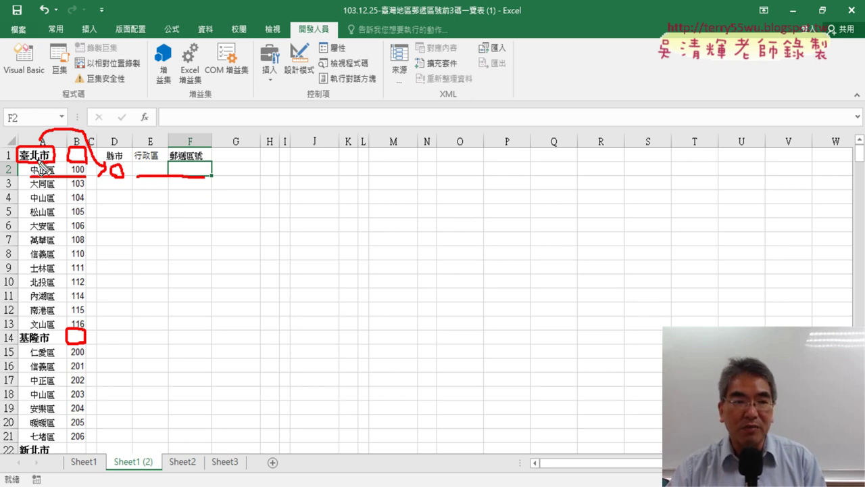
left_click_drag(93, 183, 105, 174)
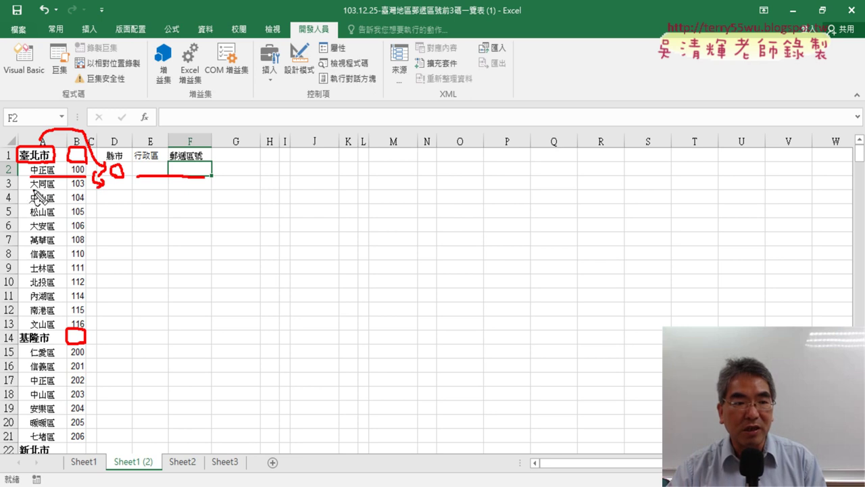
left_click_drag(31, 190, 87, 186)
left_click_drag(139, 192, 205, 192)
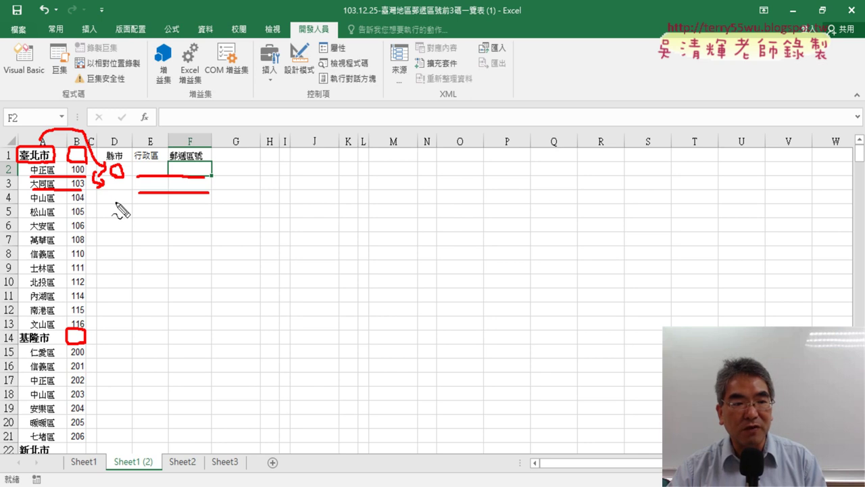
left_click_drag(119, 193, 122, 197)
left_click_drag(31, 204, 82, 204)
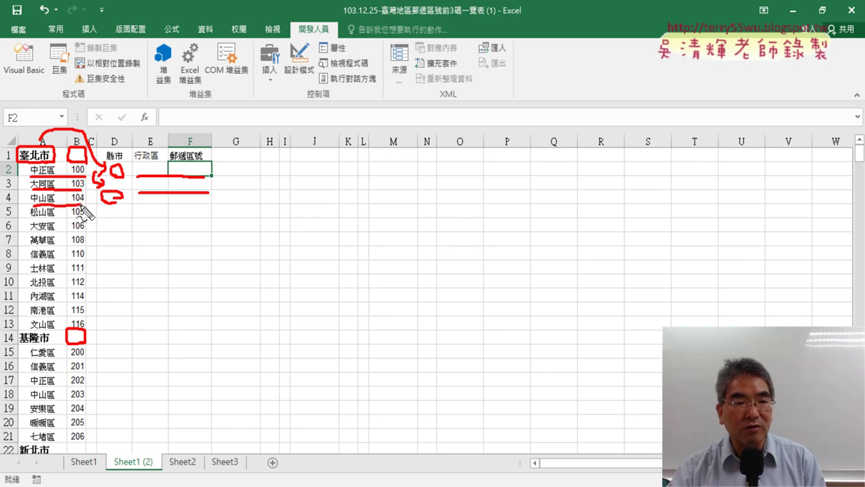
left_click_drag(143, 207, 216, 207)
left_click_drag(34, 332, 83, 331)
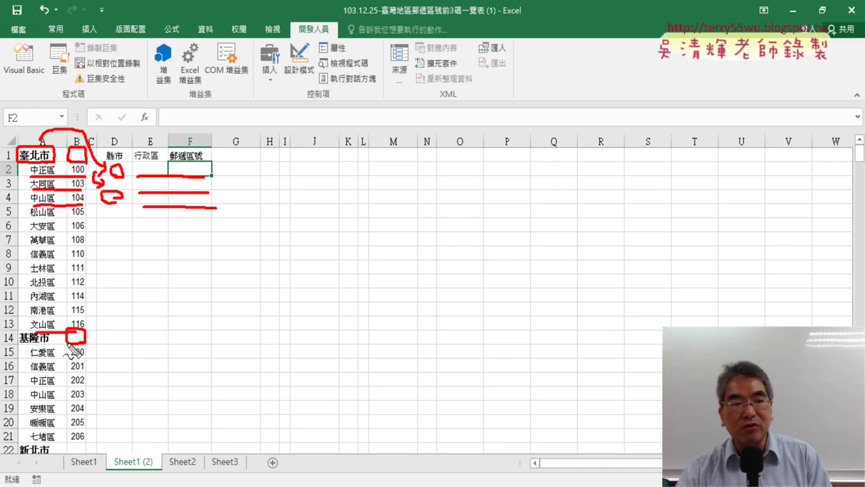
mouse_move(69, 332)
left_mouse_down()
mouse_move(84, 338)
mouse_move(71, 334)
left_mouse_up()
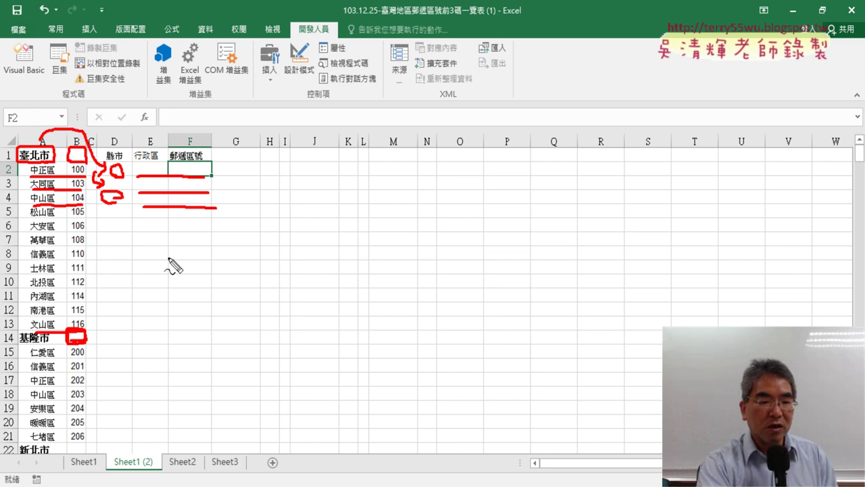
key("Escape")
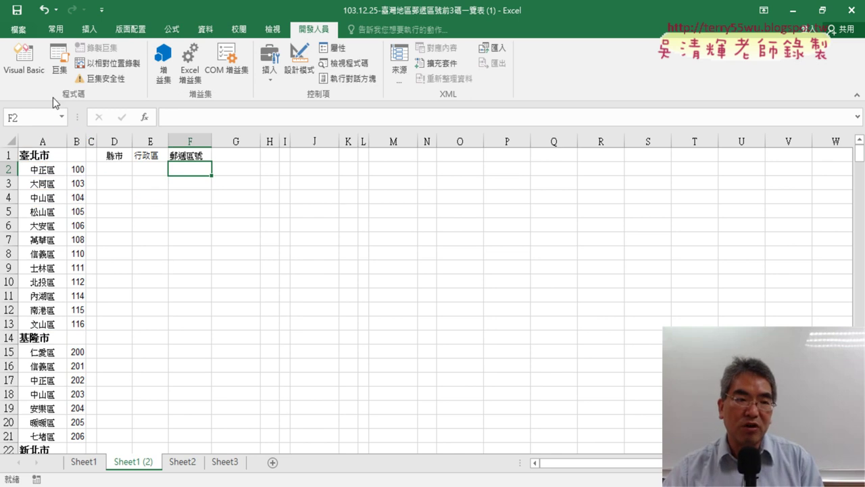
Back in the VBA editor, confirm the last data row is 389 and step to the For loop
left_click(35, 73)
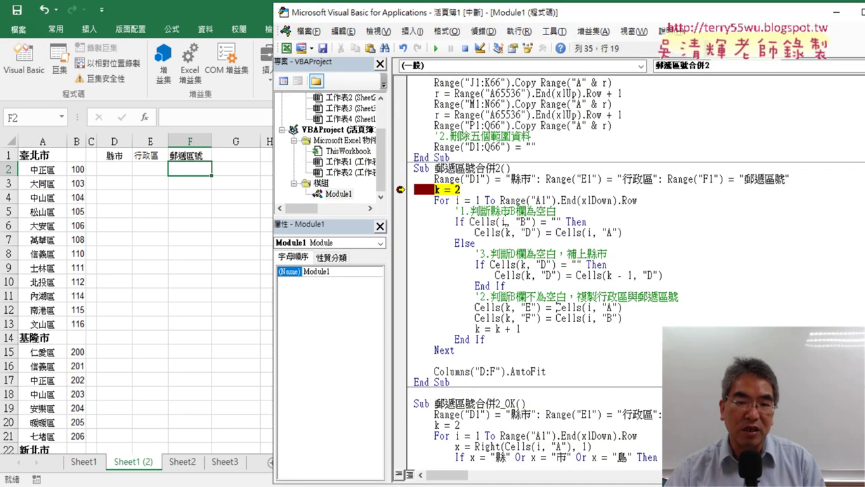
left_click_drag(474, 190, 435, 190)
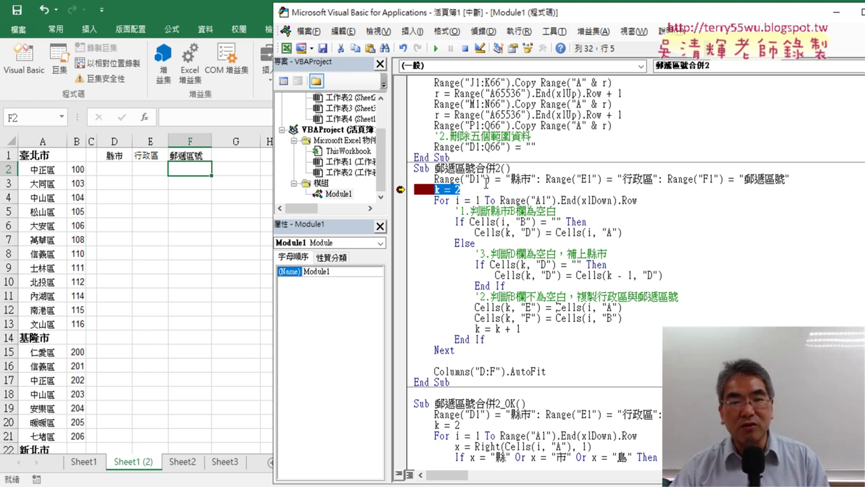
left_click(477, 189)
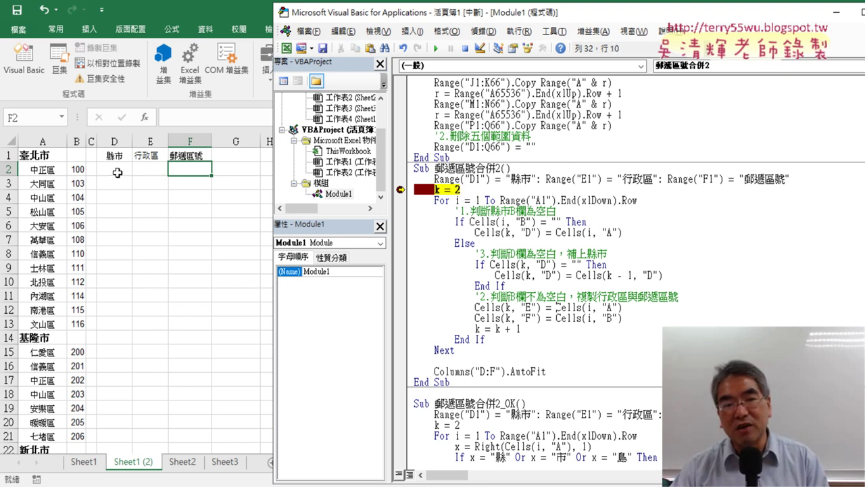
left_click_drag(472, 192, 437, 189)
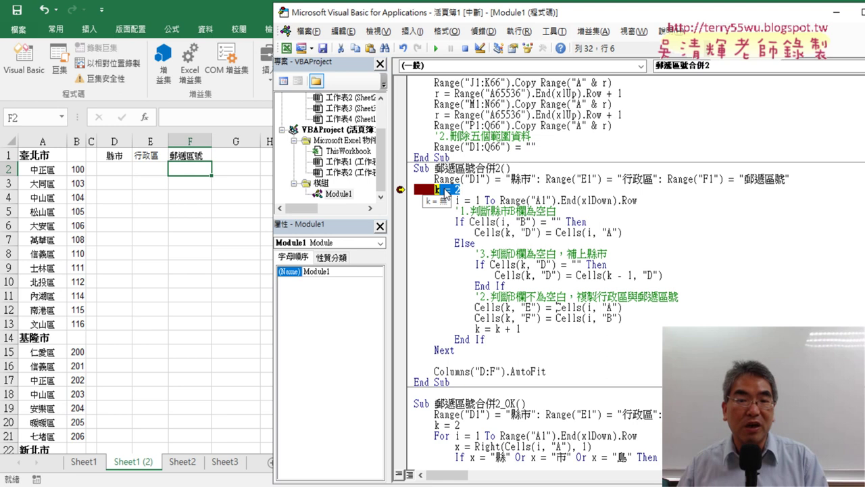
left_click(516, 200)
mouse_move(564, 201)
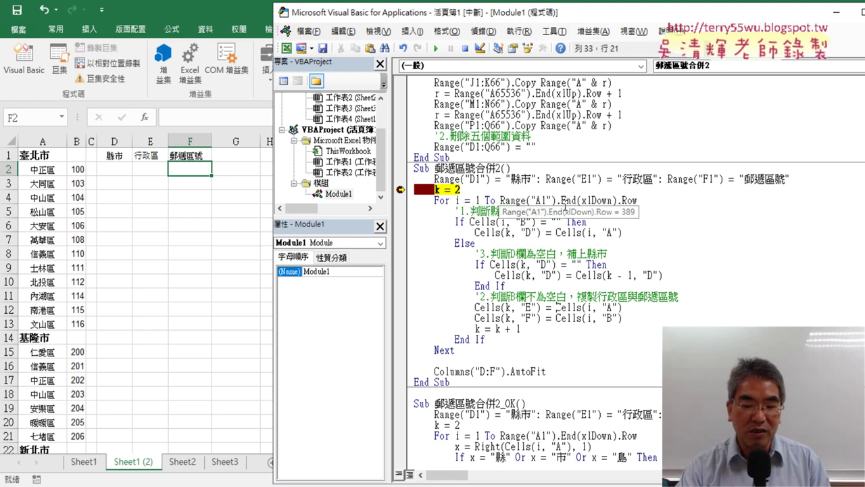
key("F8")
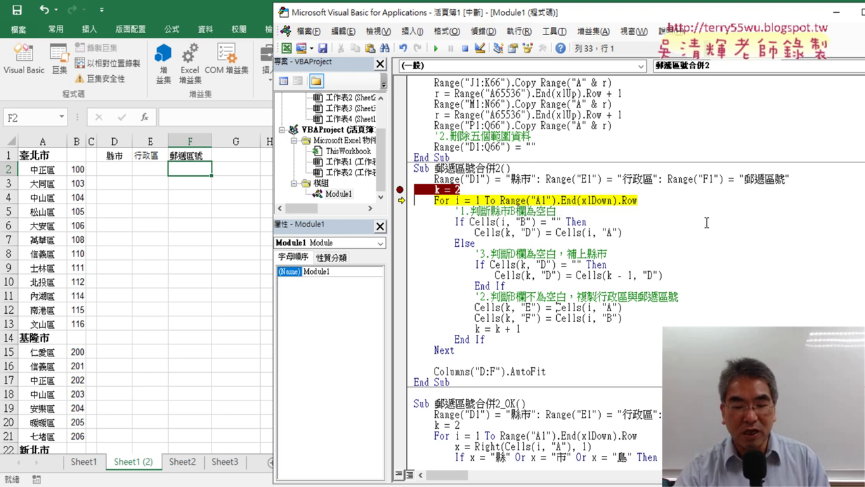
Step through the first row's column-B check, copying 臺北市 from Cells(i, "A") into D2
key("F8")
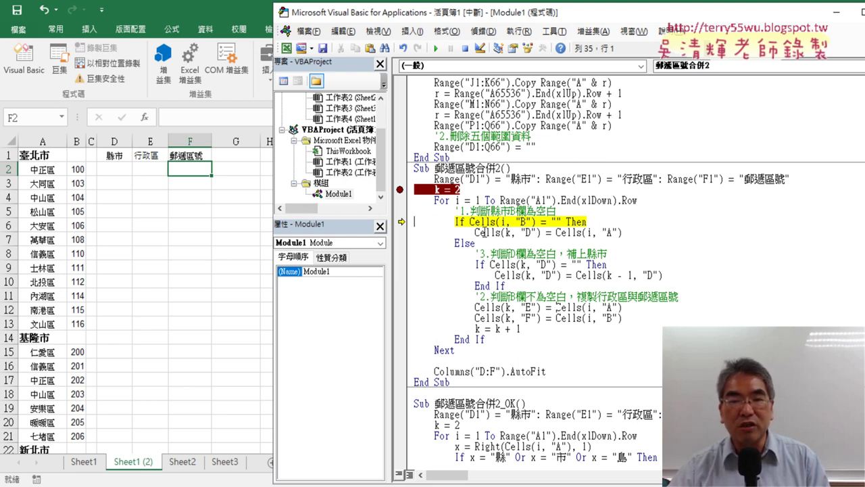
left_click_drag(476, 232, 541, 232)
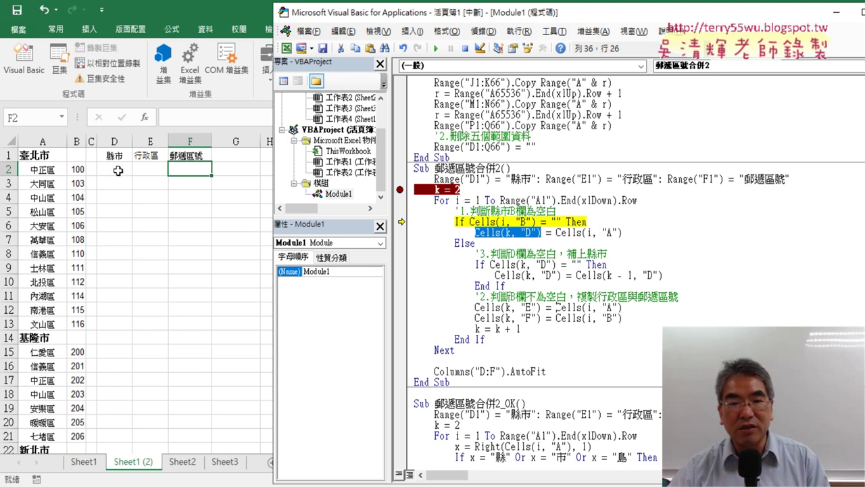
left_click_drag(622, 232, 557, 232)
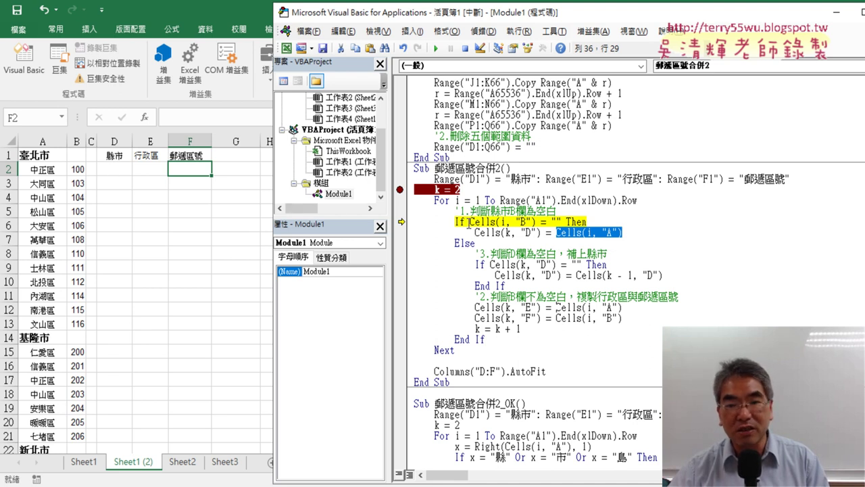
left_click_drag(475, 233, 544, 232)
left_click(532, 222)
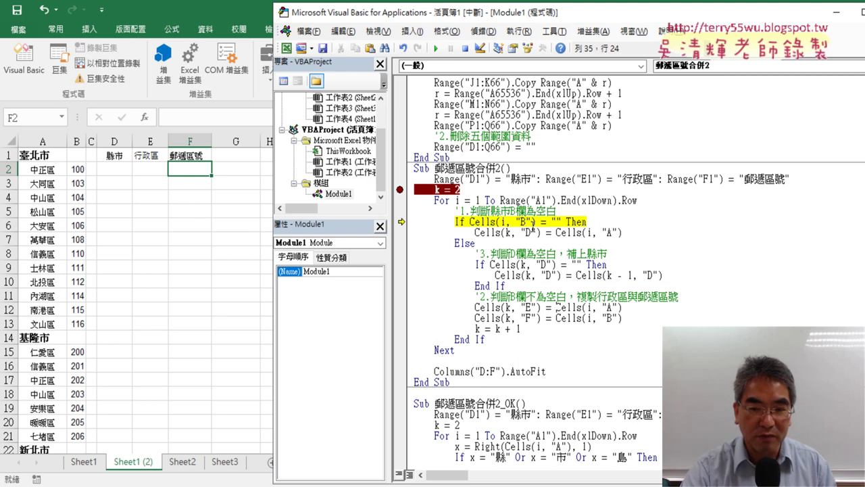
key("F8")
key("F8")
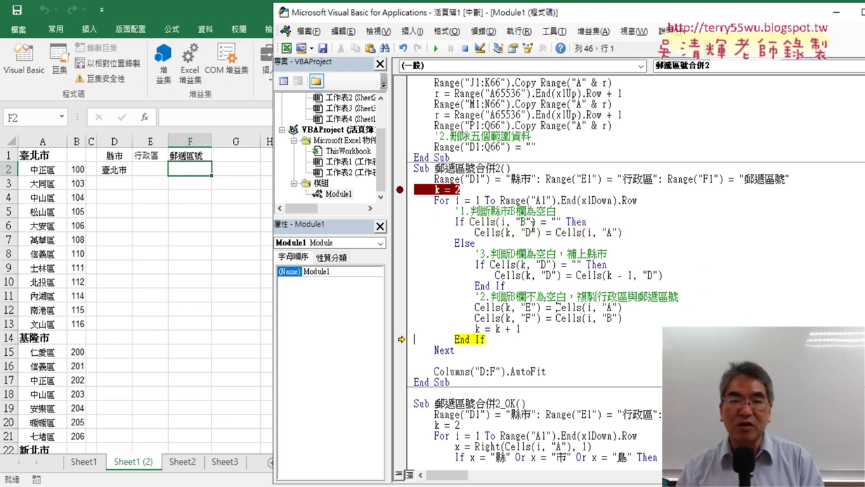
Highlight the k = k + 1 line and step on to the next source row
left_click(620, 233)
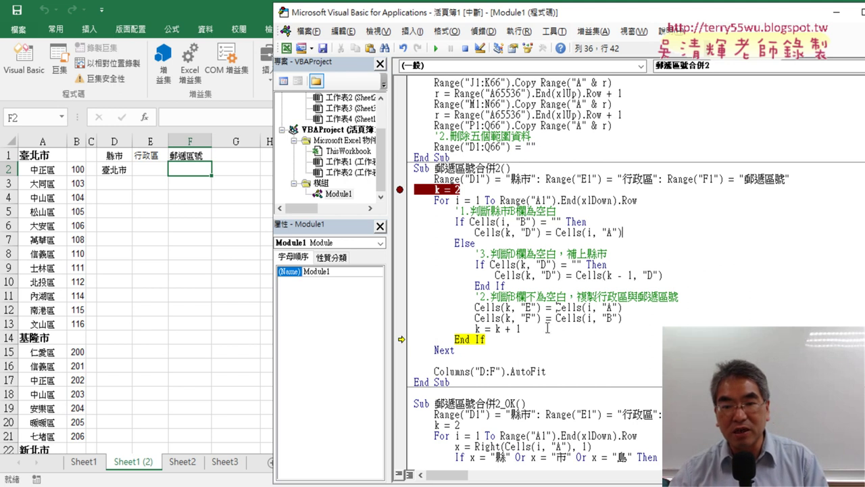
left_click_drag(519, 329, 475, 329)
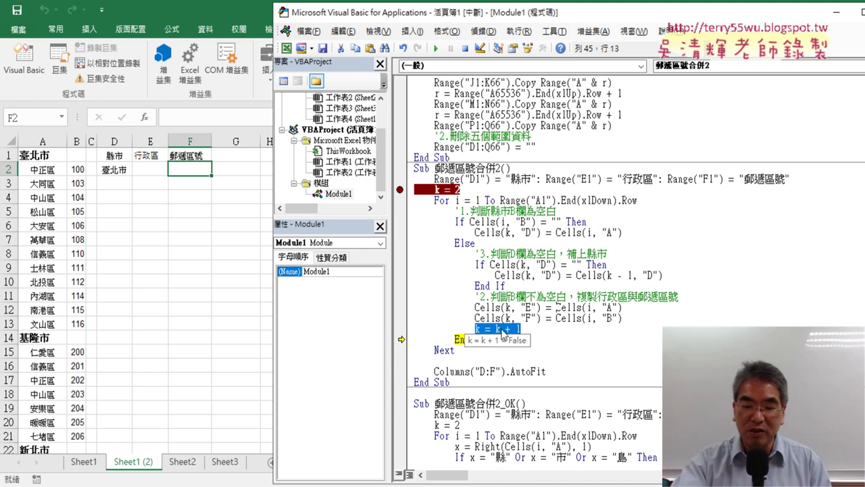
key("F8")
key("F8")
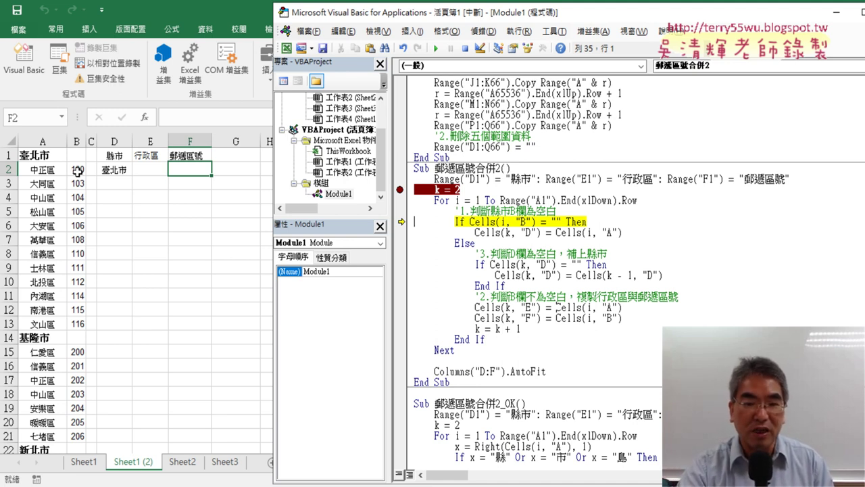
Step through the Else branch so E2 gets 中正區 and F2 gets 100, then increment k
key("F8")
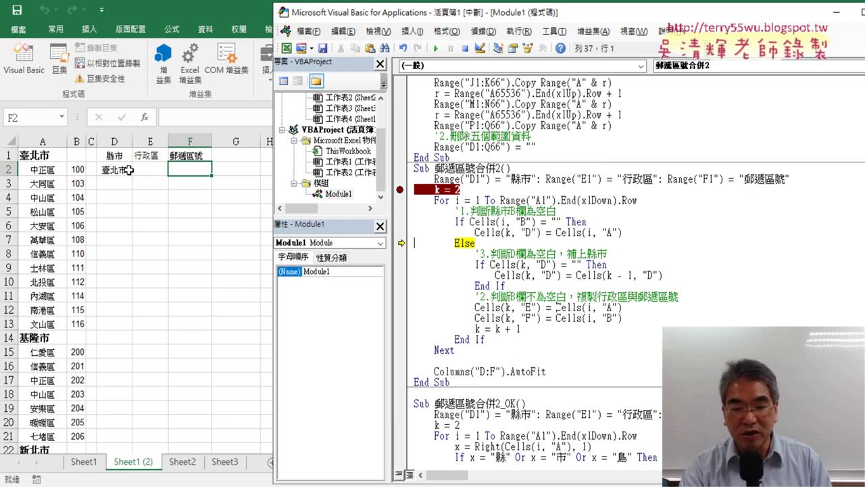
key("F8")
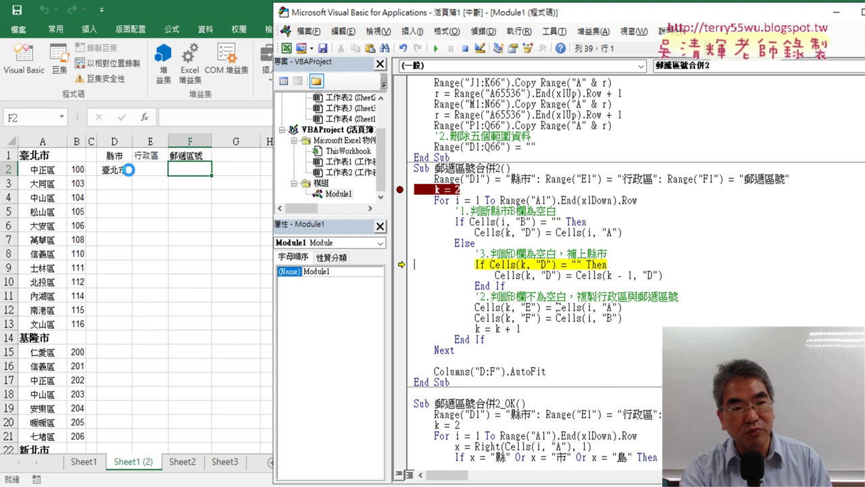
key("F8")
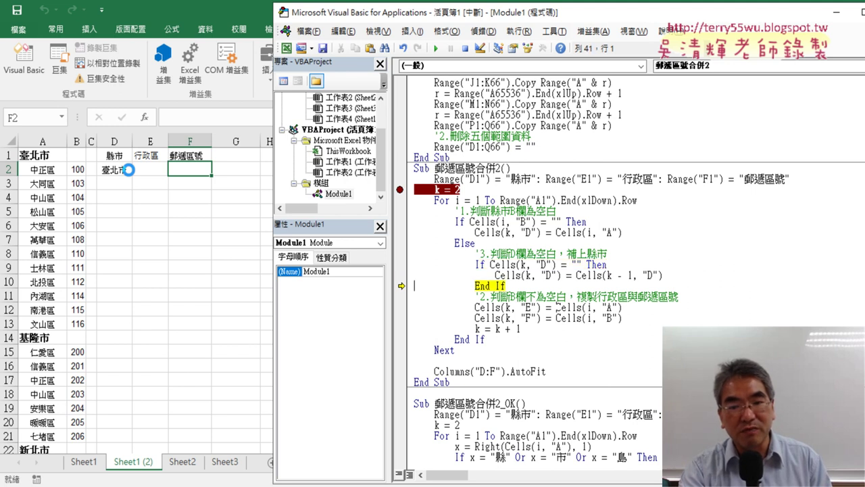
key("F8")
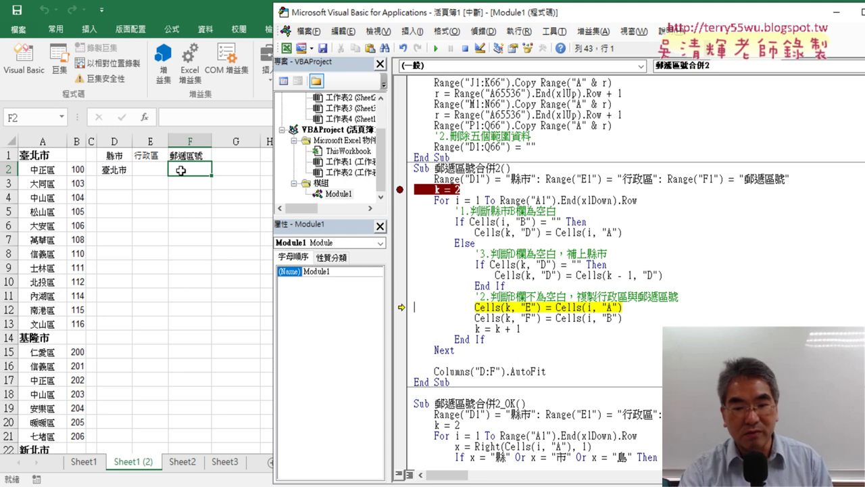
key("F8")
key("F8")
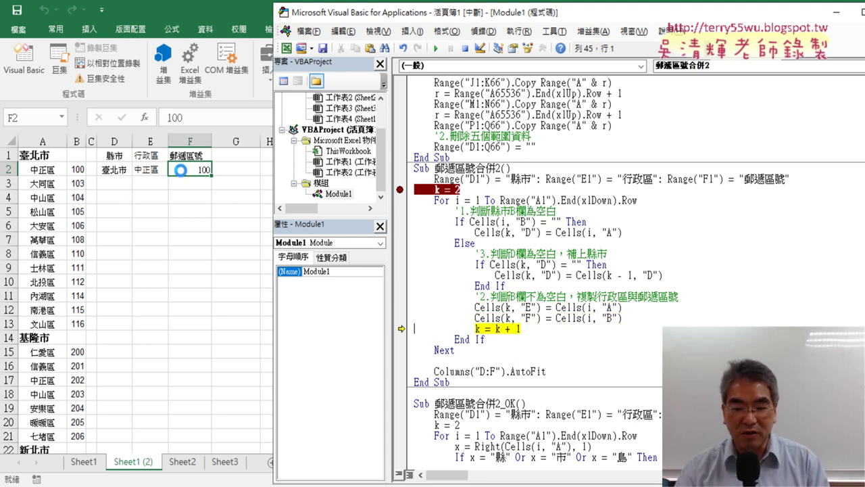
key("F8")
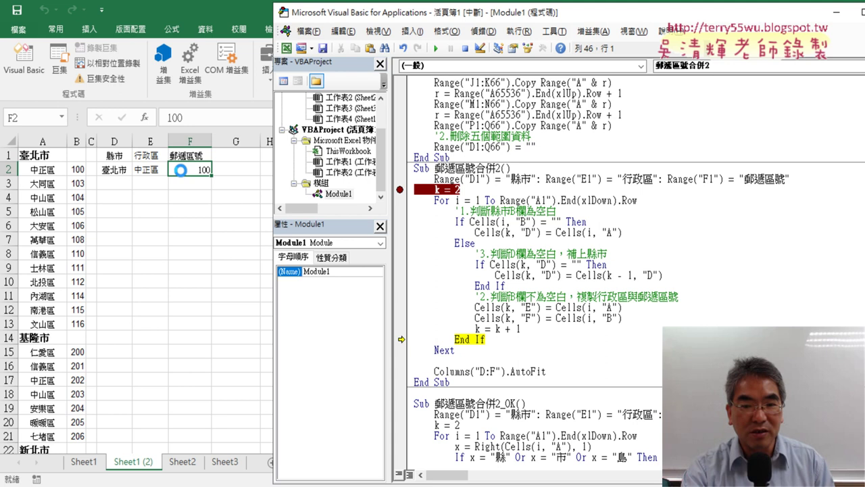
key("F8")
key("F8")
key("F8")
key("F8")
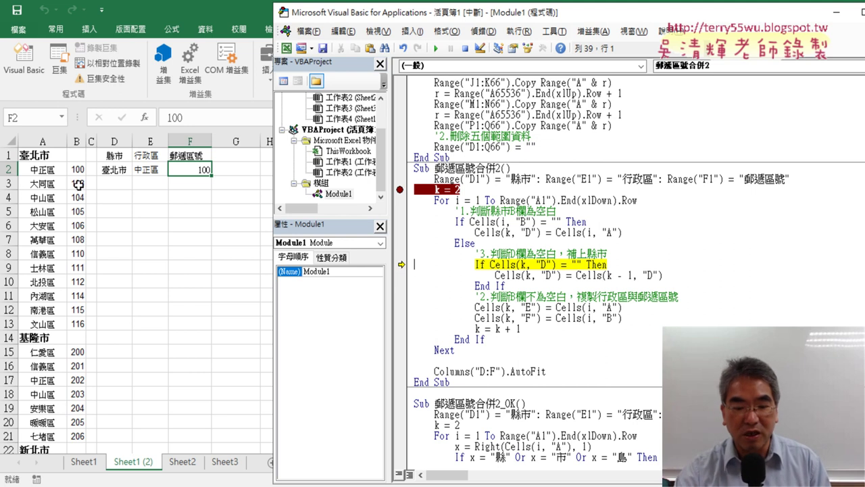
Step into Cells(k, "D") = Cells(k - 1, "D") and annotate how it reuses 臺北市 from D2
key("F8")
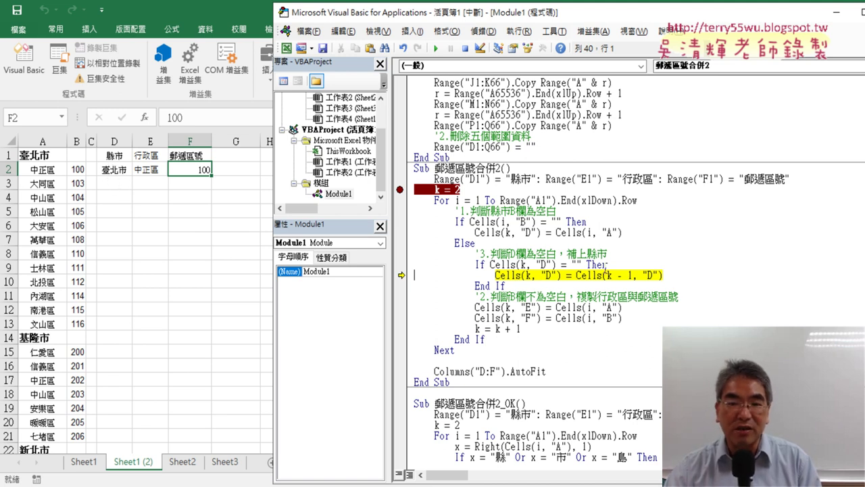
left_click_drag(664, 275, 576, 275)
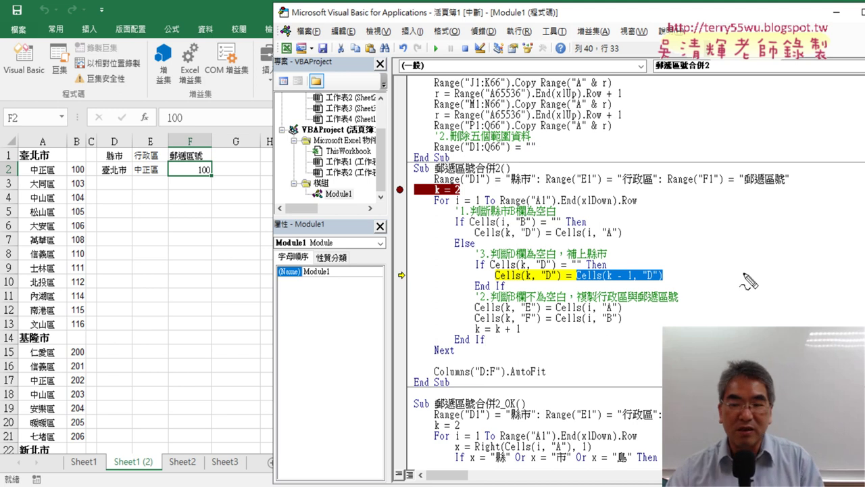
left_click_drag(607, 285, 633, 286)
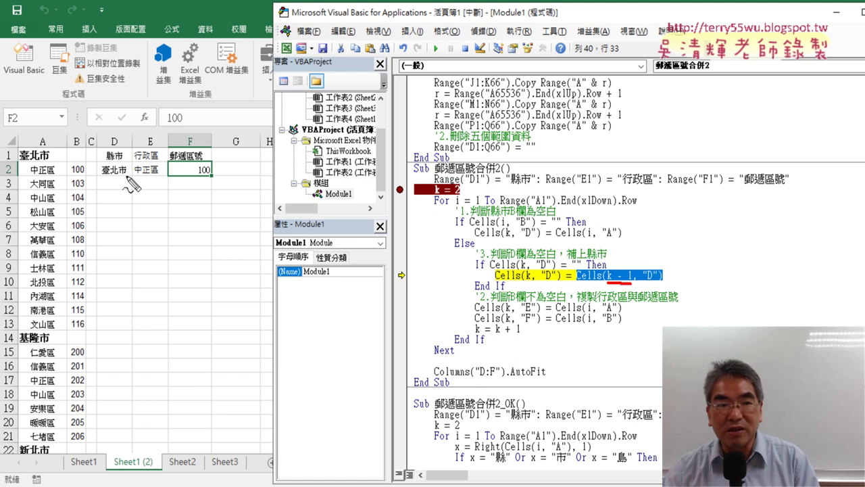
left_click_drag(126, 178, 131, 177)
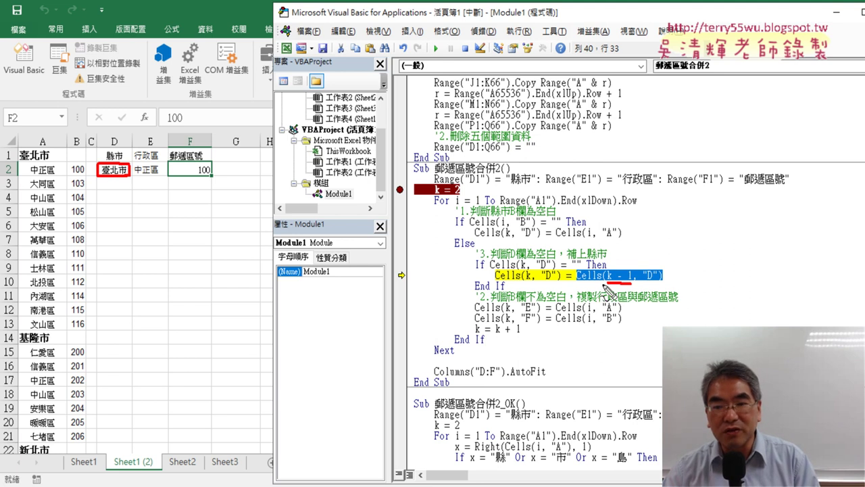
mouse_move(603, 284)
left_mouse_down()
mouse_move(541, 292)
mouse_move(541, 283)
mouse_move(549, 292)
left_mouse_up()
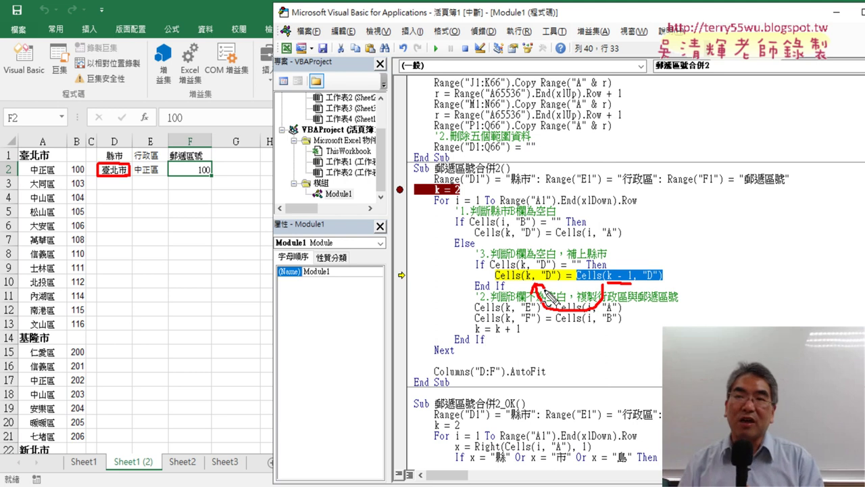
left_click_drag(576, 284, 638, 285)
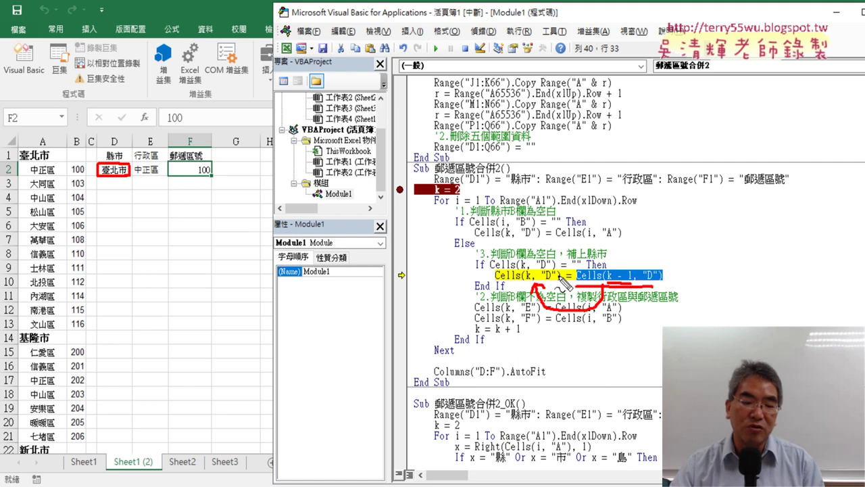
key("Escape")
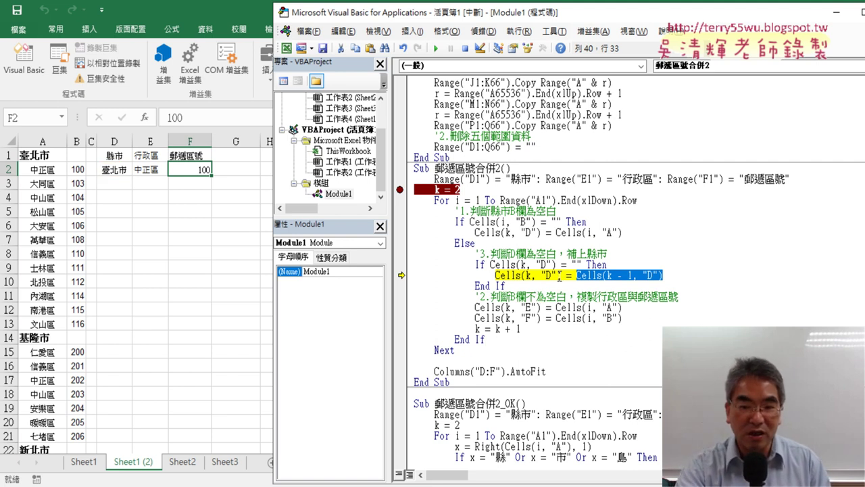
Step on so row 3 fills with 臺北市, 大同區 and 103
key("F8")
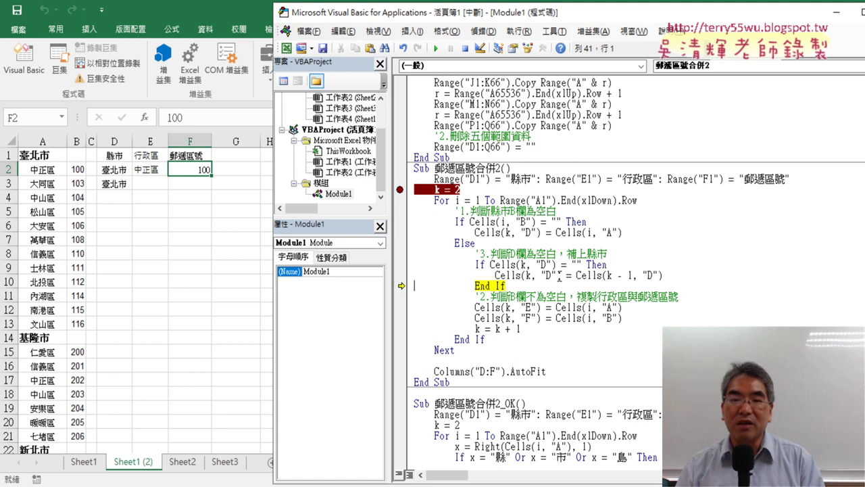
key("F8")
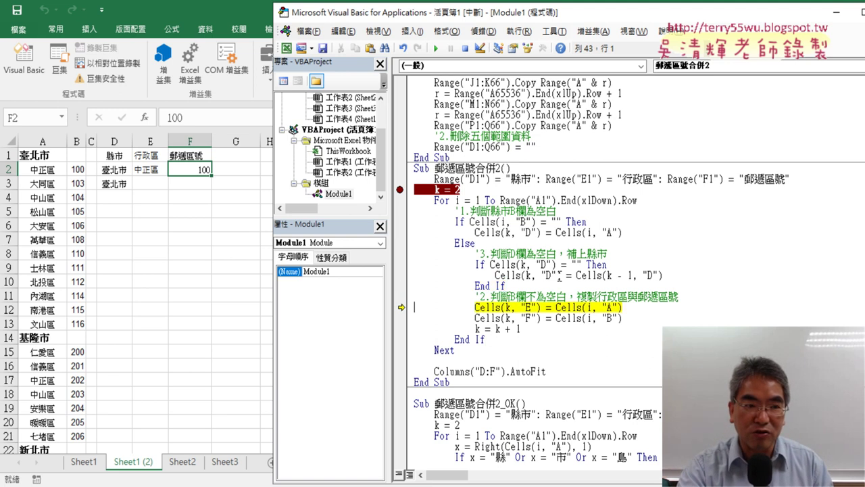
key("F8")
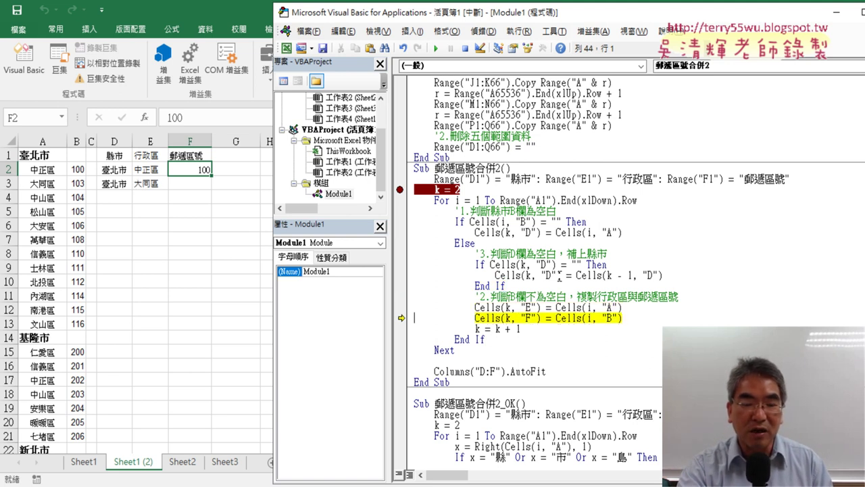
key("F8")
key("F8")
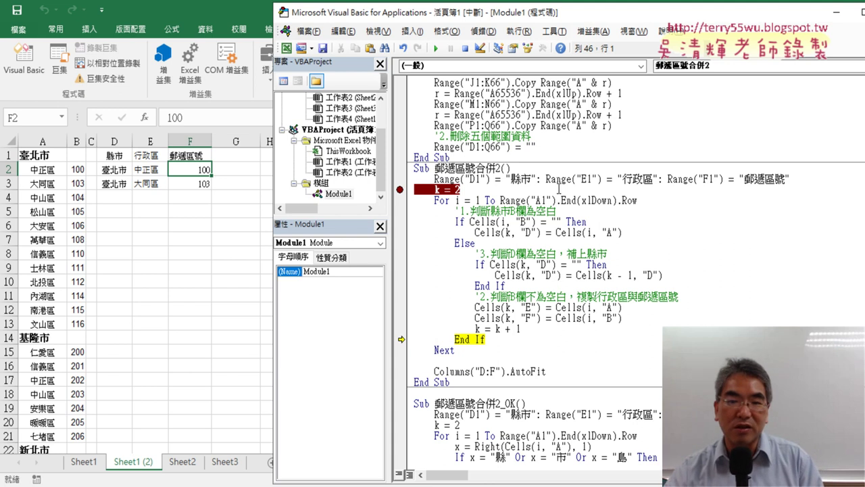
Continue the macro to the end and select the Columns("D:F").AutoFit line
left_click(437, 49)
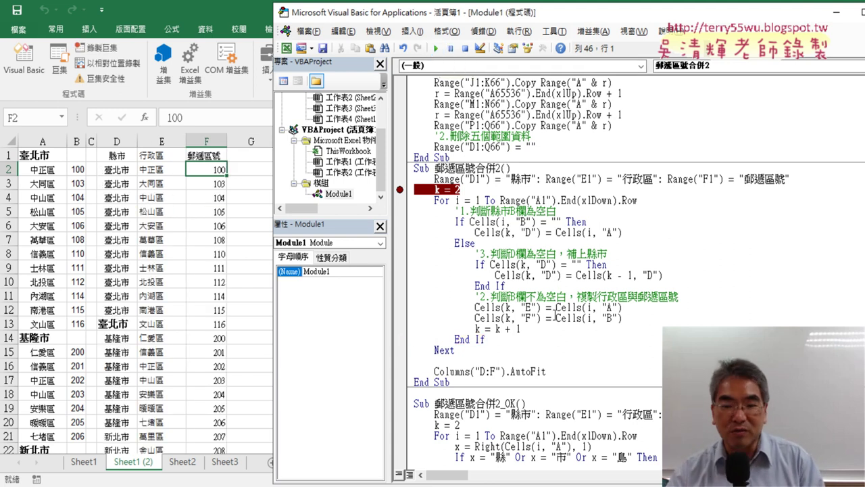
left_click_drag(546, 371, 440, 372)
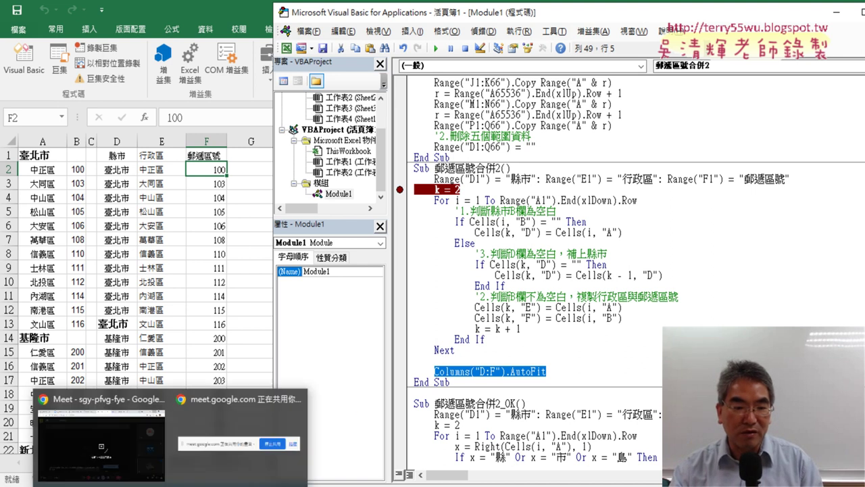
left_click(117, 446)
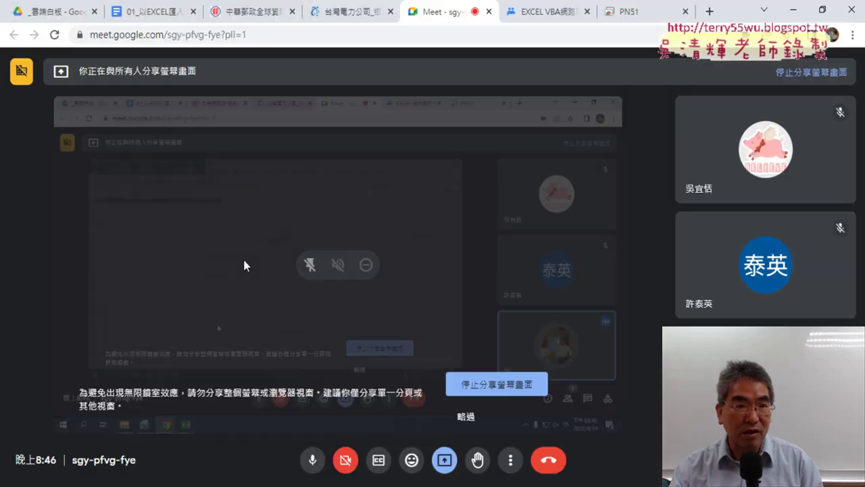
left_click(149, 12)
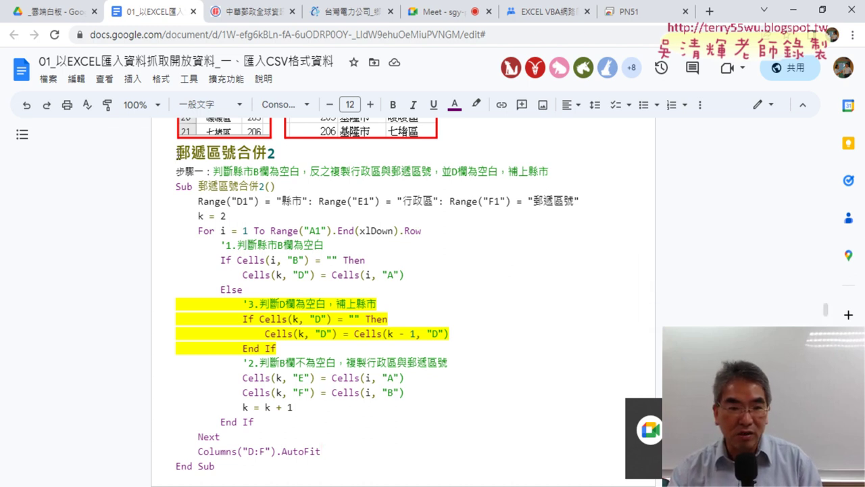
left_click_drag(175, 153, 276, 153)
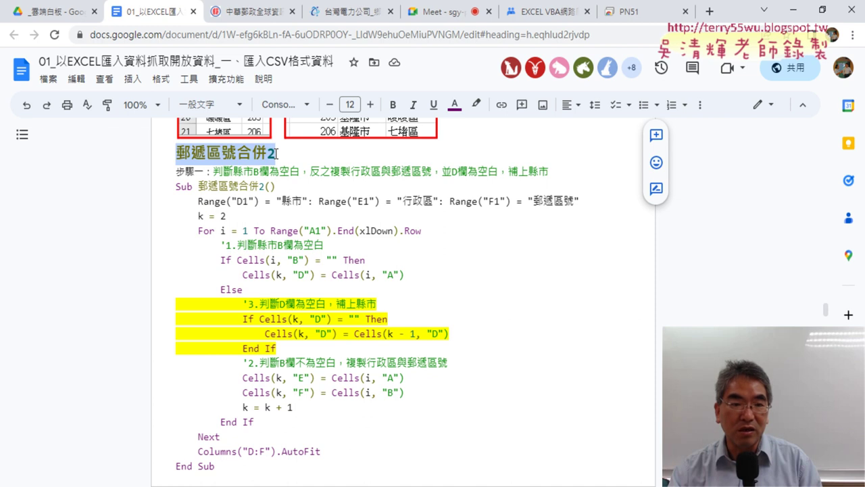
left_click_drag(176, 172, 553, 175)
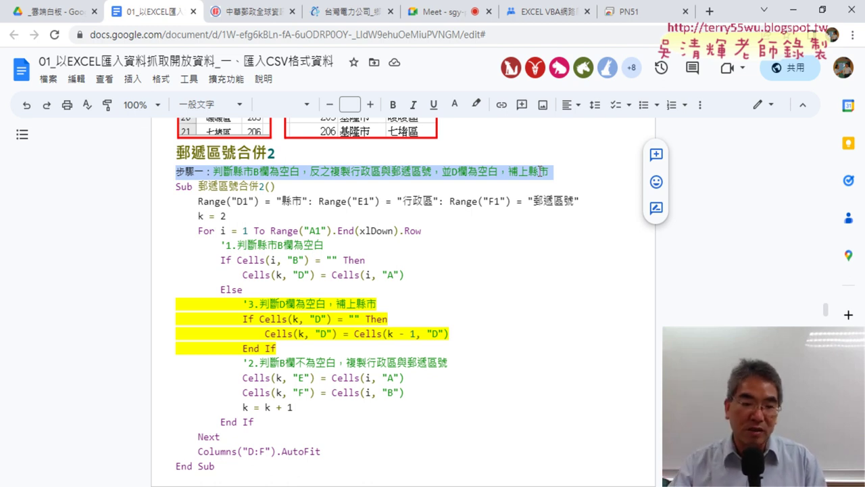
left_click(388, 308)
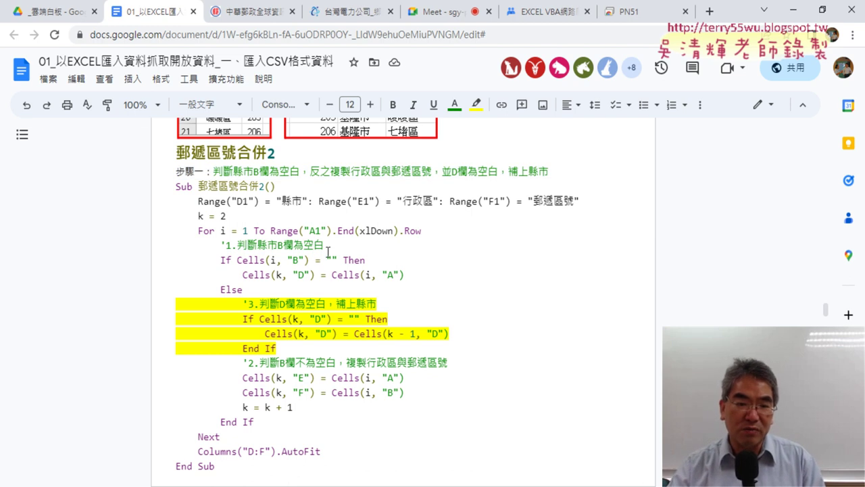
left_click_drag(328, 249, 187, 243)
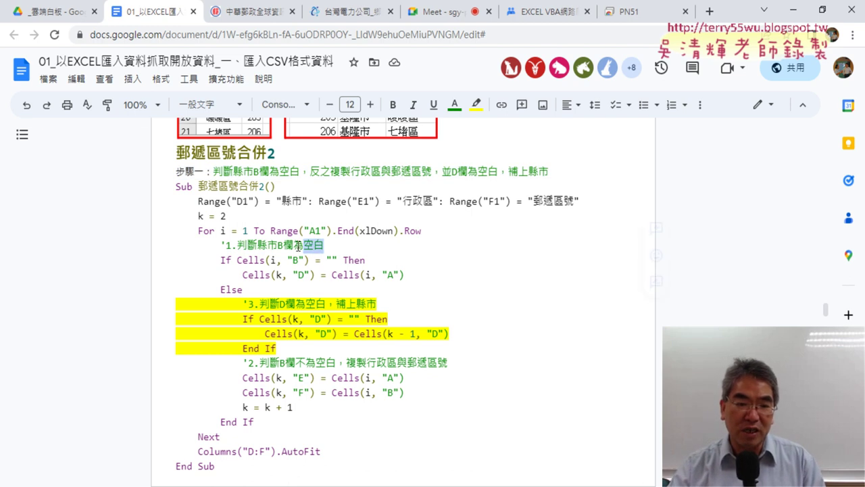
left_click(386, 307)
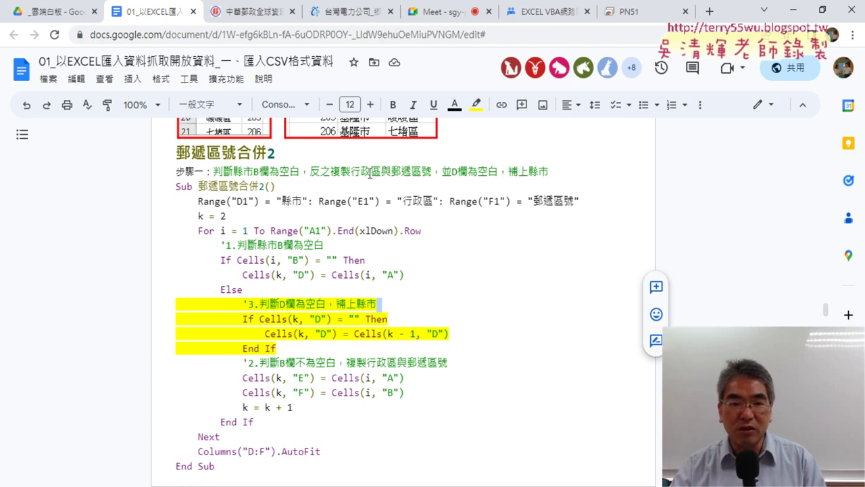
scroll(397, 267, "down", 1)
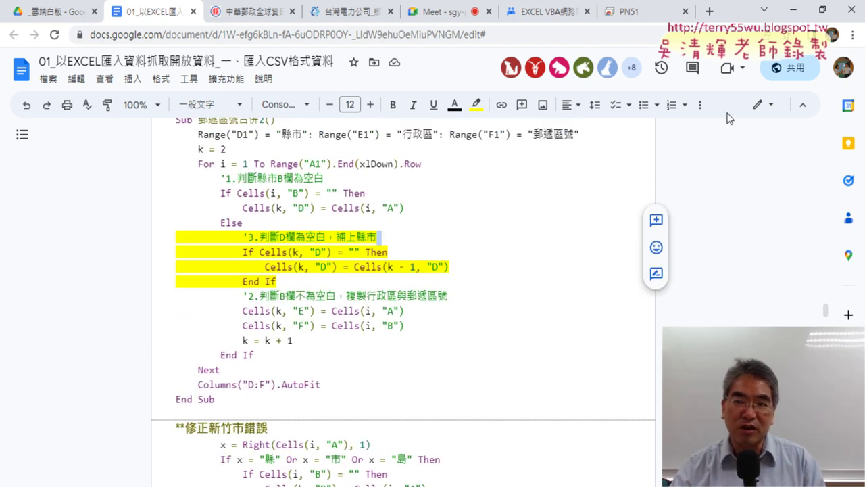
left_click(795, 20)
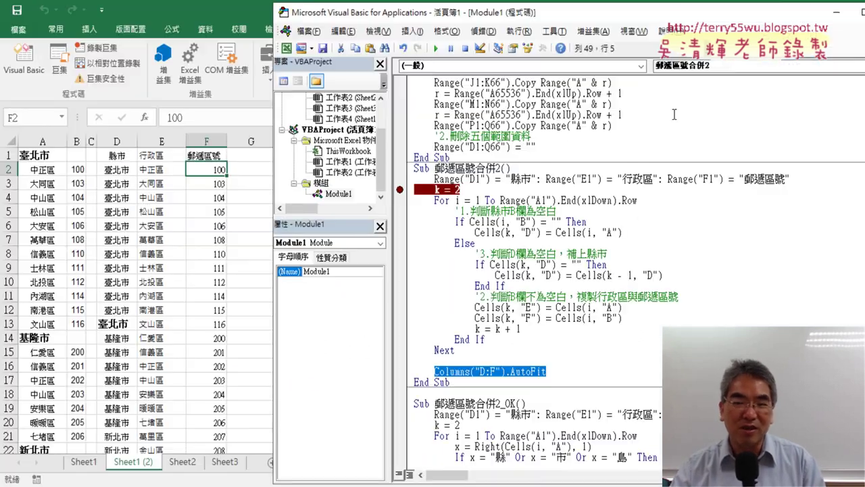
Remove the k = 2 breakpoint, bring the worksheet forward, and look over columns E and F
left_click(404, 191)
left_click(483, 230)
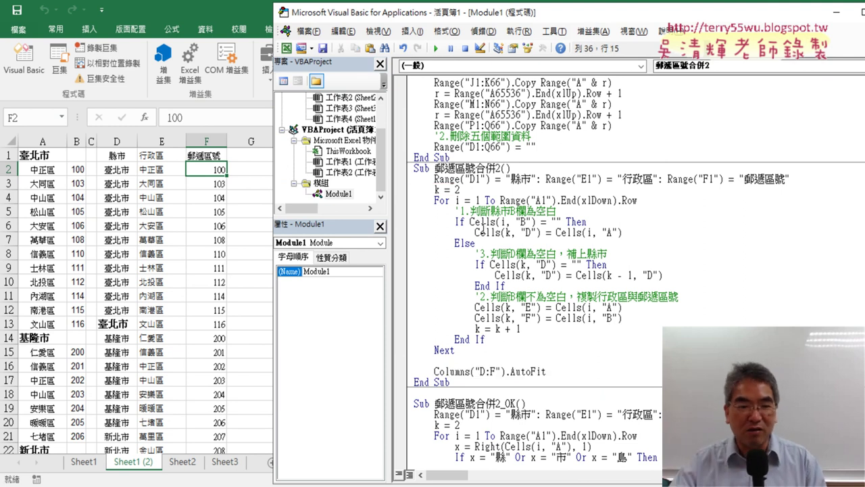
left_click(119, 173)
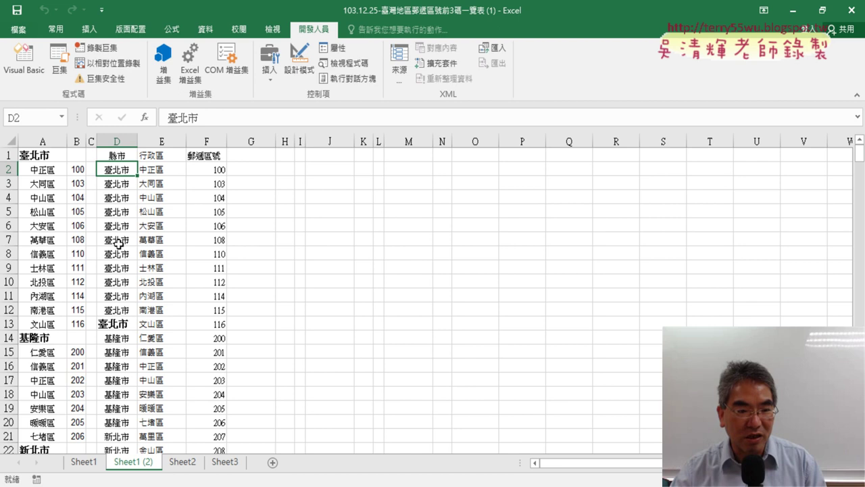
left_click_drag(157, 168, 156, 324)
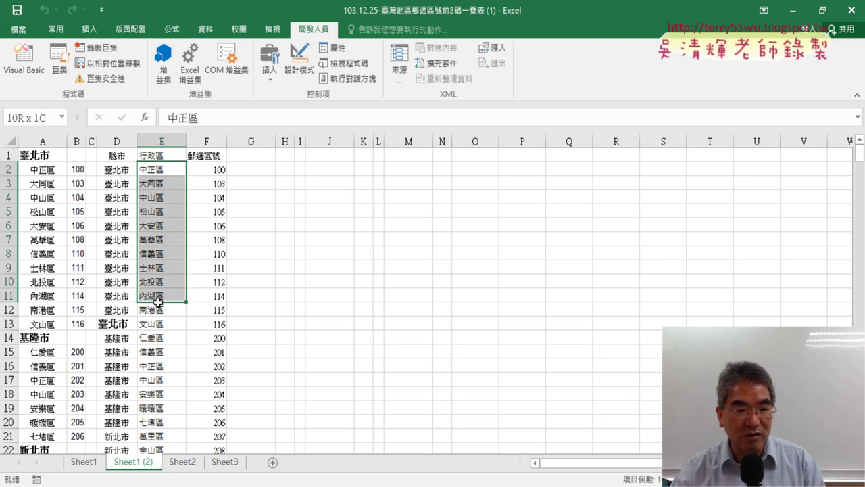
left_click(215, 173)
left_click_drag(215, 173, 215, 325)
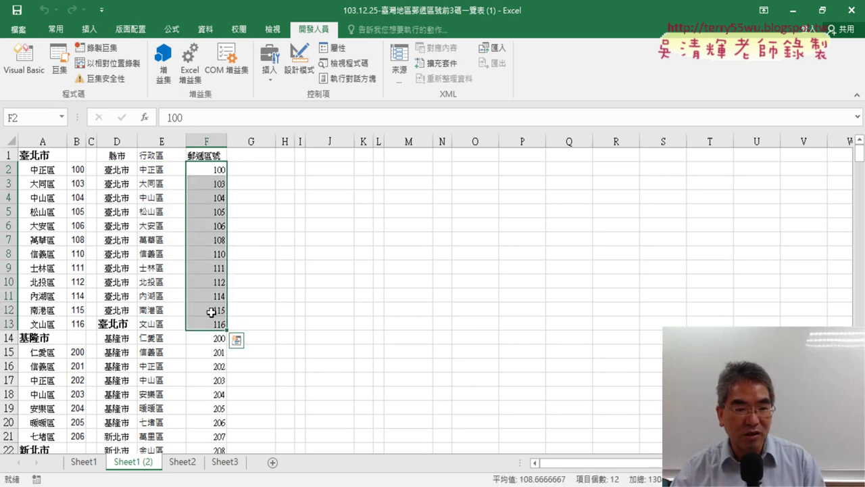
Check the county in D14 and scroll down through the filled rows
left_click(137, 338)
scroll(142, 339, "down", 3)
scroll(141, 338, "down", 3)
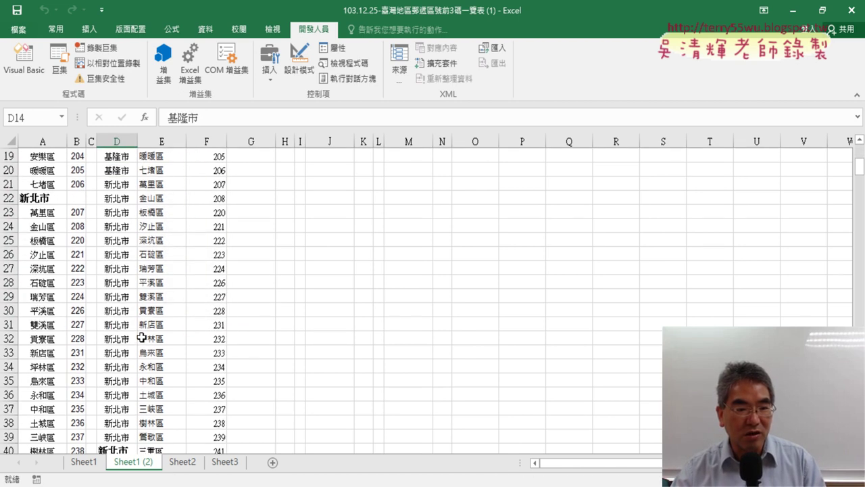
scroll(175, 267, "down", 3)
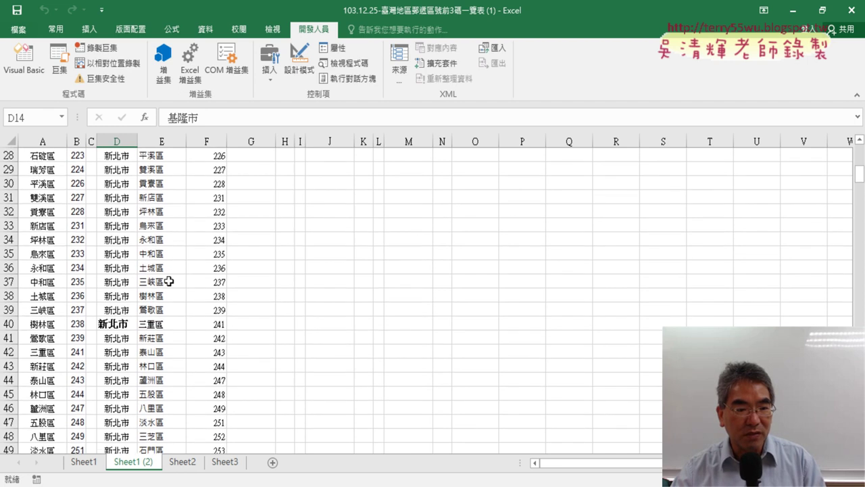
scroll(146, 289, "down", 2)
scroll(123, 273, "down", 1)
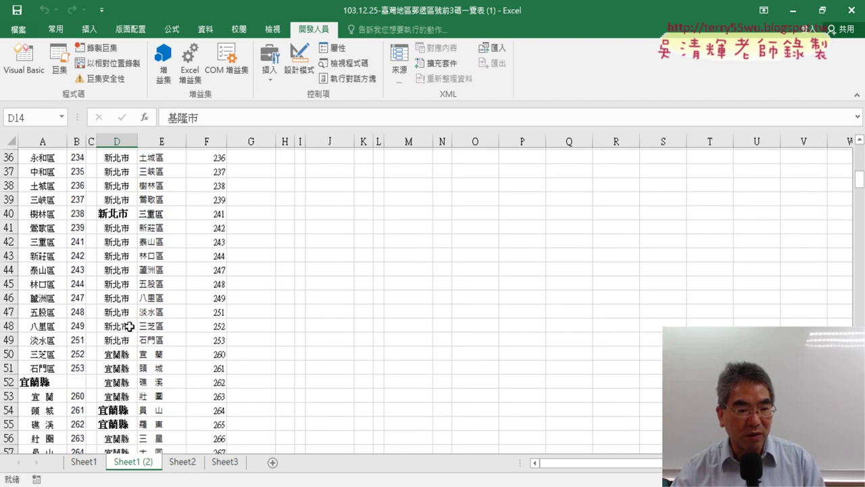
scroll(123, 273, "down", 1)
left_click_drag(121, 351, 182, 351)
scroll(181, 350, "down", 2)
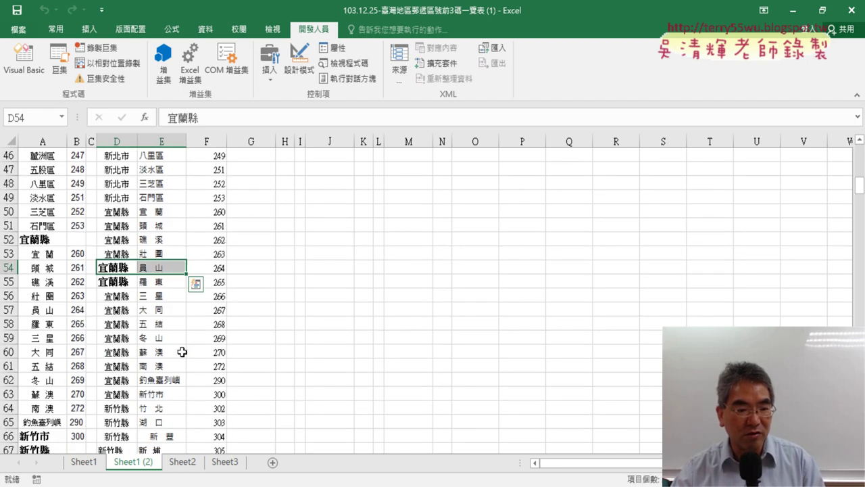
scroll(178, 348, "down", 1)
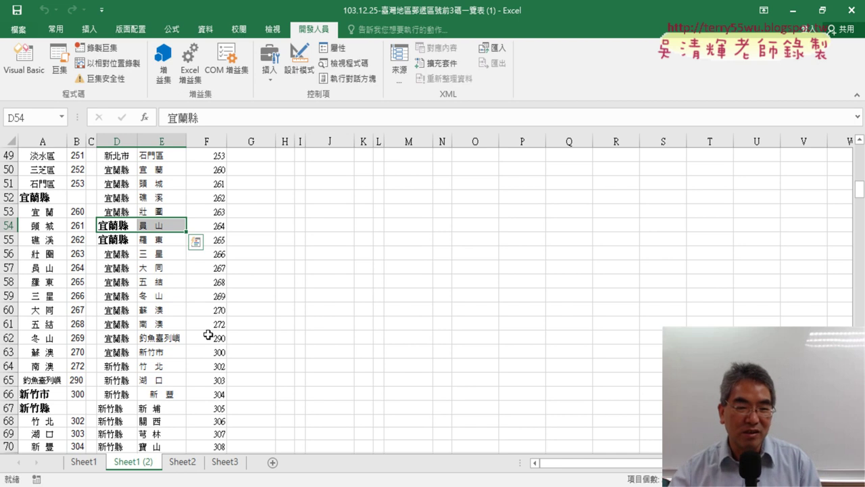
left_click_drag(161, 338, 214, 337)
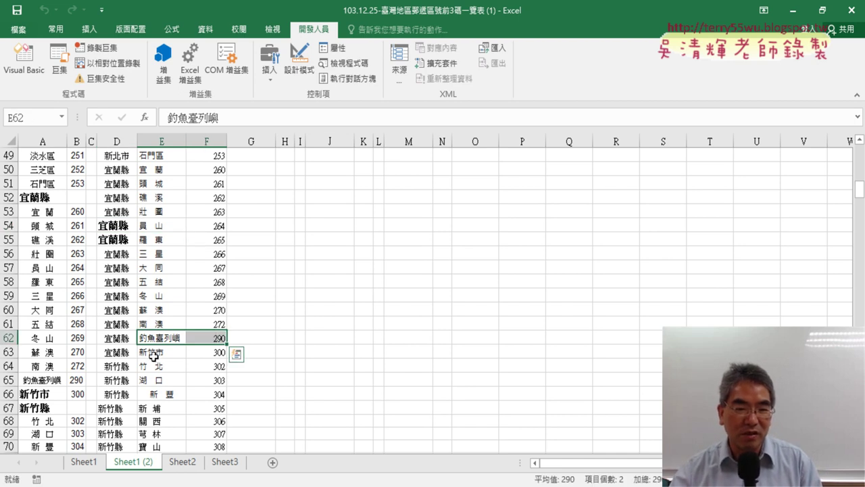
left_click_drag(154, 356, 212, 353)
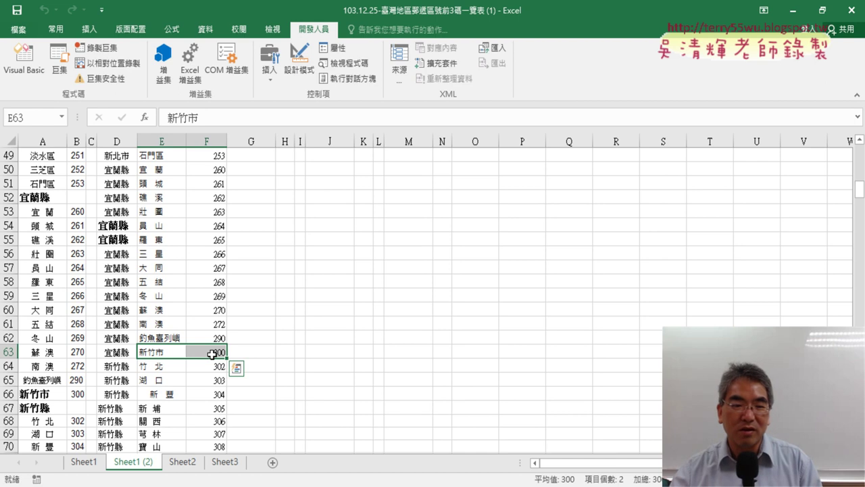
left_click(132, 352)
left_click_drag(132, 352, 202, 352)
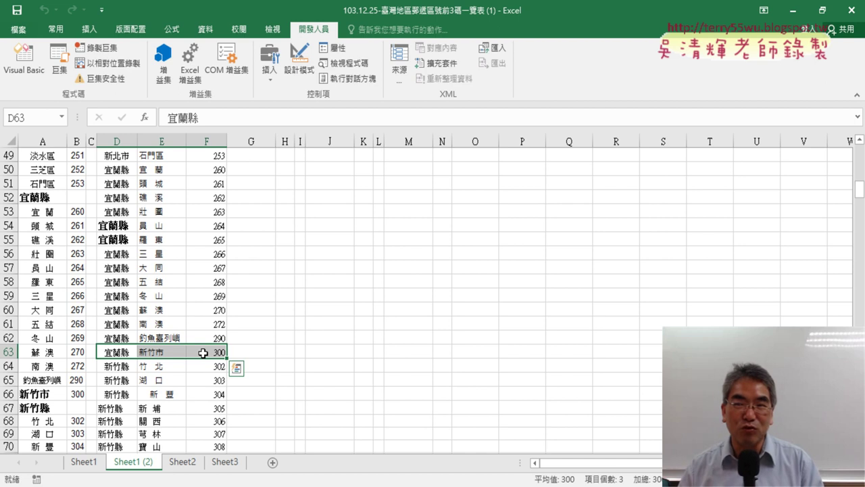
left_click(154, 340)
left_click(127, 338)
mouse_move(144, 338)
left_mouse_down()
mouse_move(159, 338)
mouse_move(121, 339)
left_mouse_up()
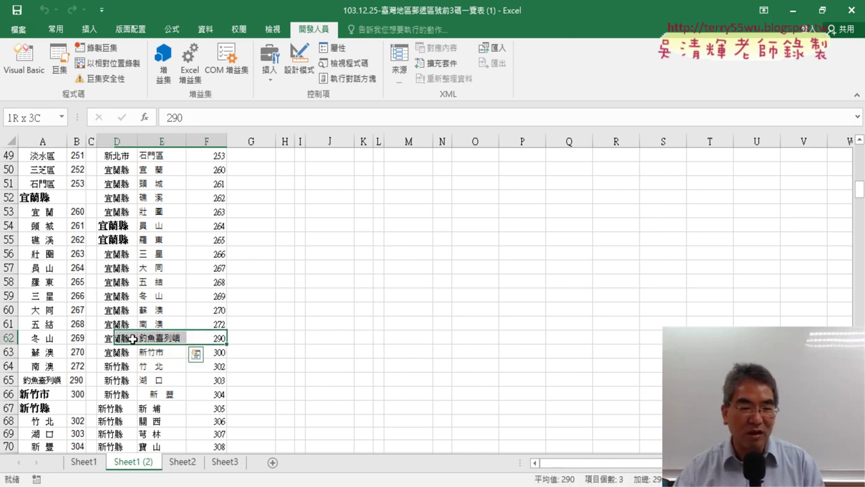
mouse_move(216, 355)
left_mouse_down()
mouse_move(119, 353)
mouse_move(119, 338)
left_mouse_up()
scroll(118, 340, "down", 5)
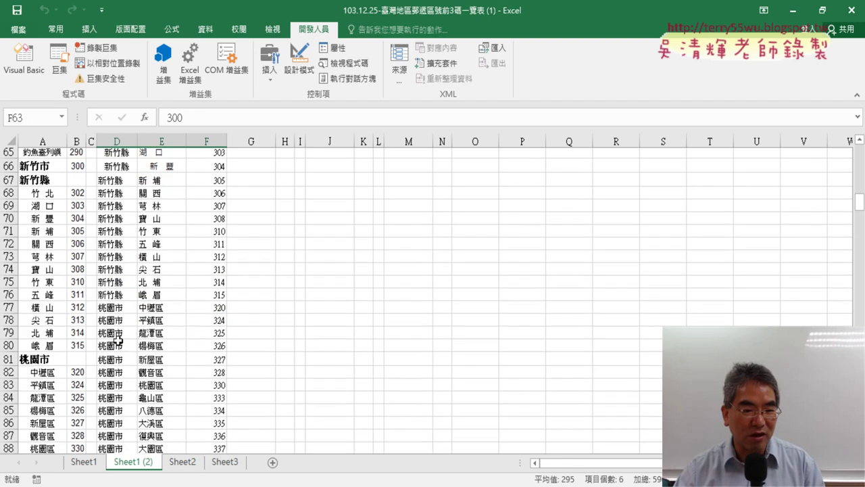
scroll(118, 340, "down", 4)
scroll(118, 339, "down", 3)
scroll(119, 340, "down", 6)
scroll(118, 340, "down", 4)
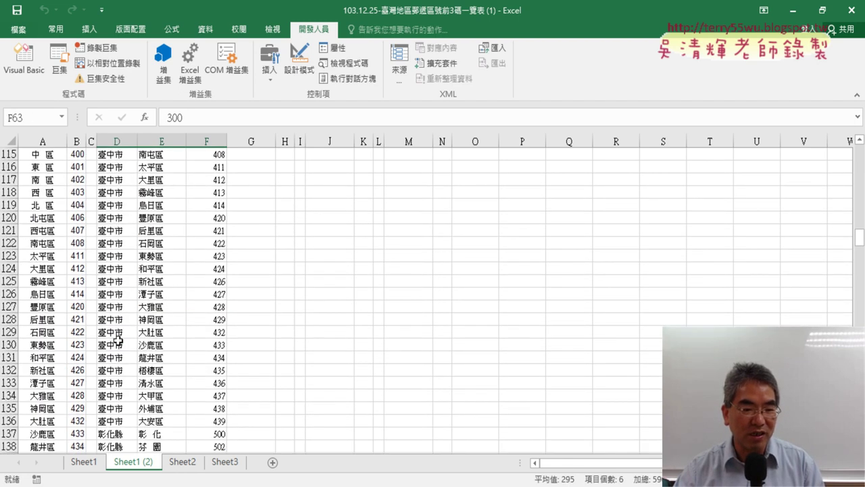
scroll(118, 340, "down", 5)
scroll(118, 340, "down", 4)
scroll(119, 340, "down", 4)
scroll(119, 340, "down", 4)
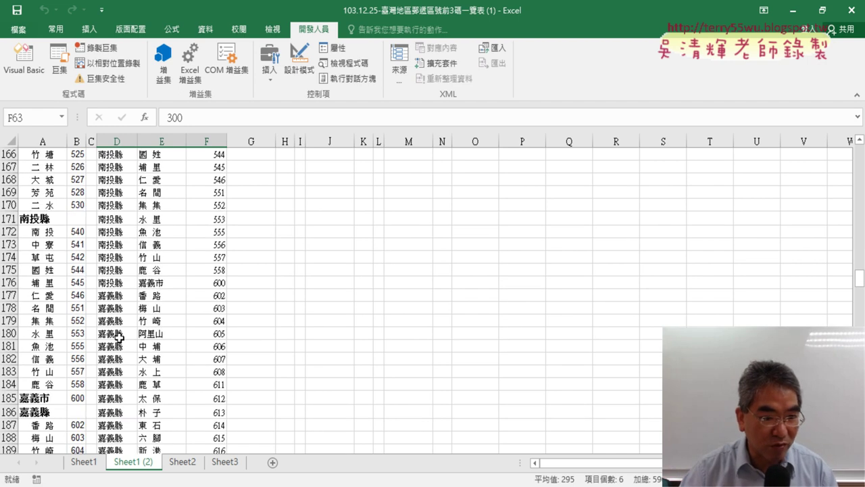
left_click(132, 283)
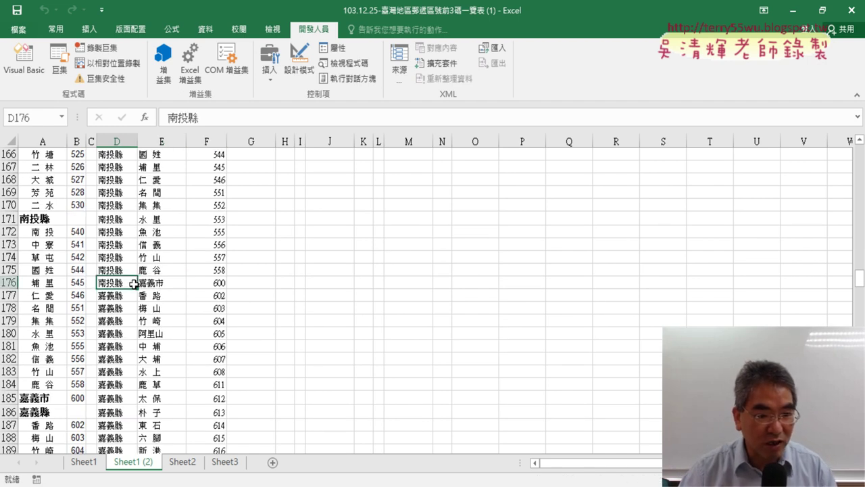
left_click_drag(133, 284, 212, 282)
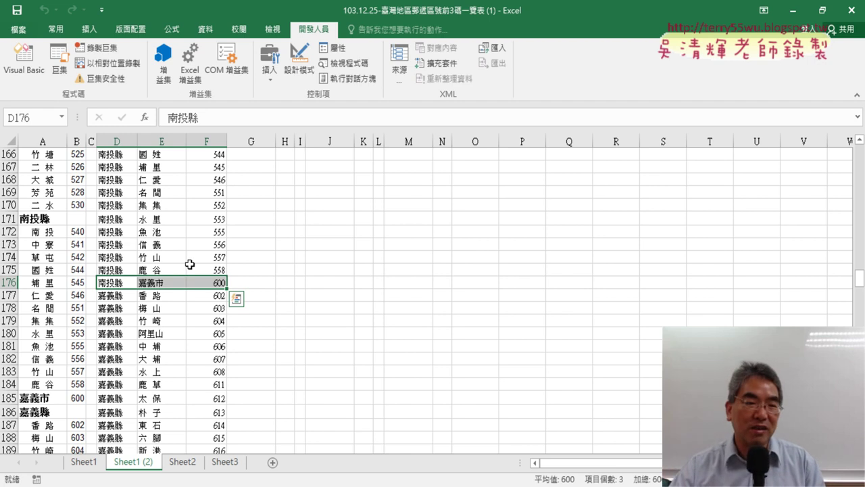
scroll(53, 277, "up", 4)
scroll(53, 277, "up", 4)
scroll(53, 277, "up", 10)
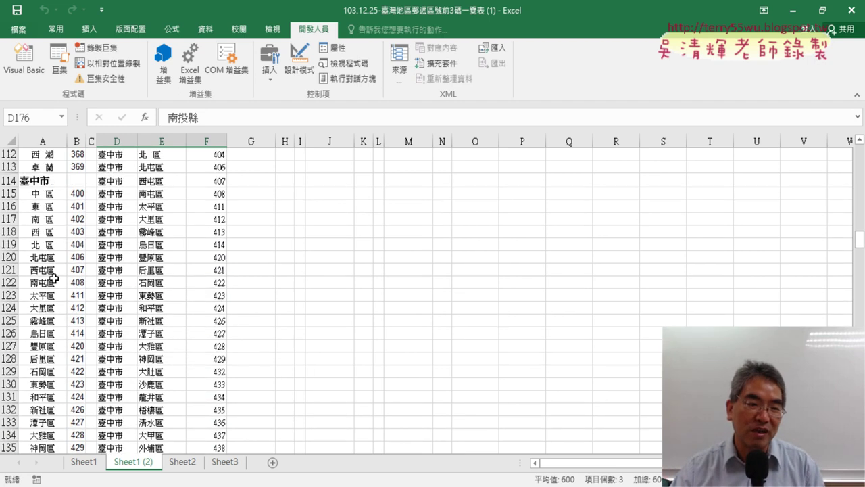
scroll(53, 278, "up", 10)
scroll(52, 277, "up", 10)
scroll(53, 277, "up", 8)
scroll(53, 277, "up", 9)
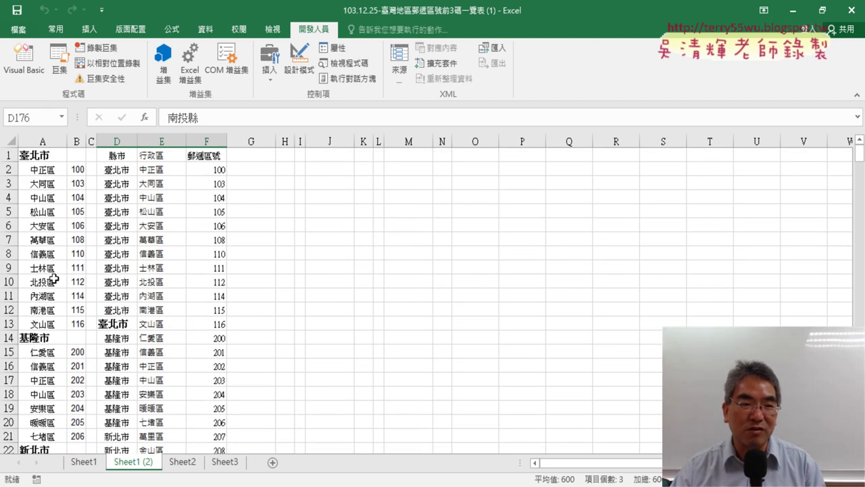
left_click(30, 157)
left_click(79, 156)
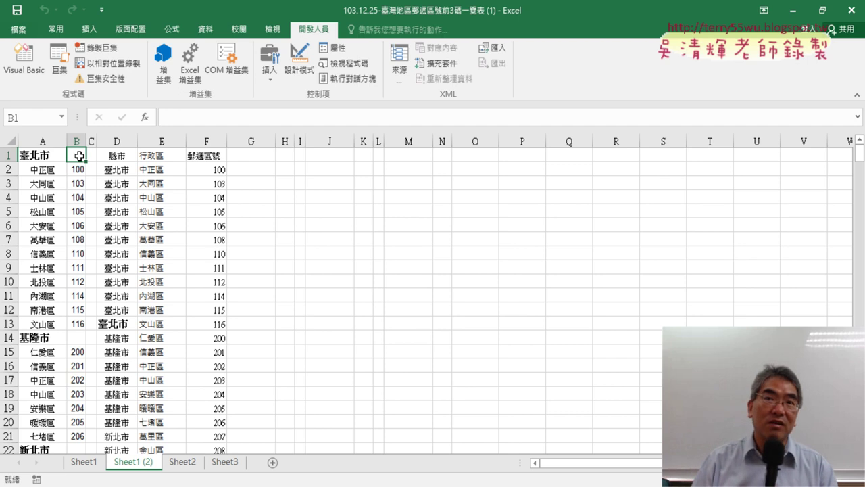
scroll(68, 213, "down", 1)
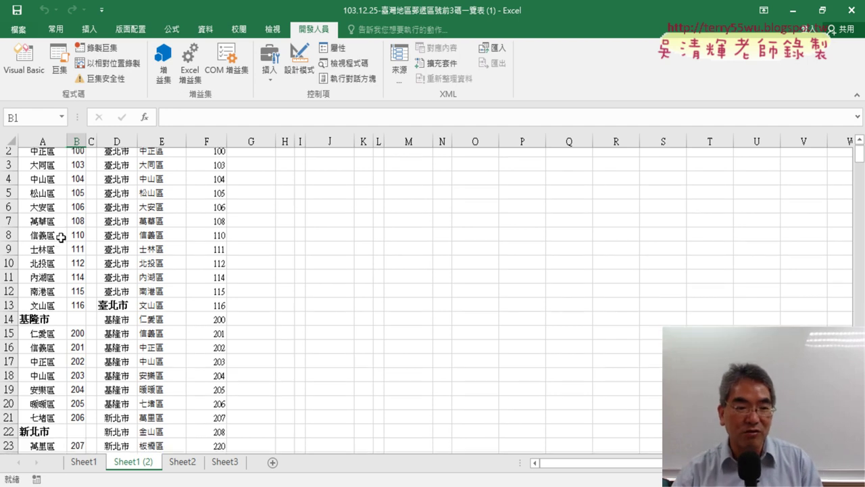
scroll(63, 246, "down", 4)
scroll(65, 251, "down", 3)
scroll(65, 253, "down", 7)
scroll(65, 253, "down", 1)
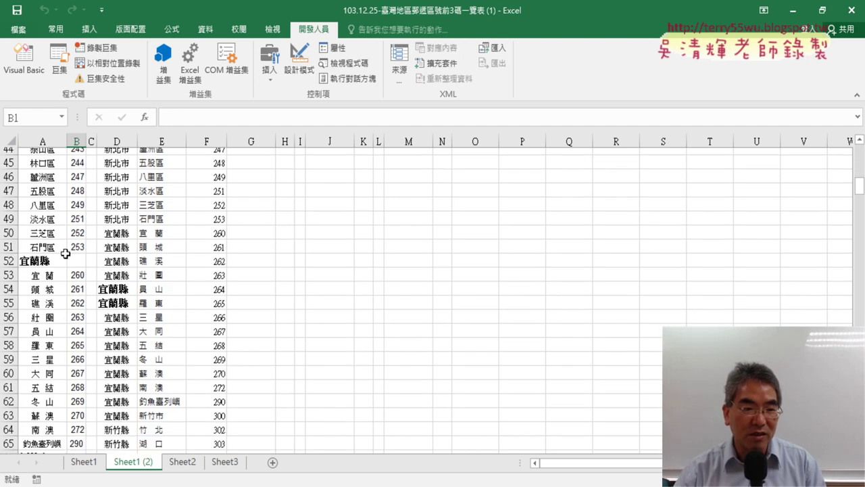
scroll(65, 253, "down", 4)
left_click_drag(49, 254, 74, 251)
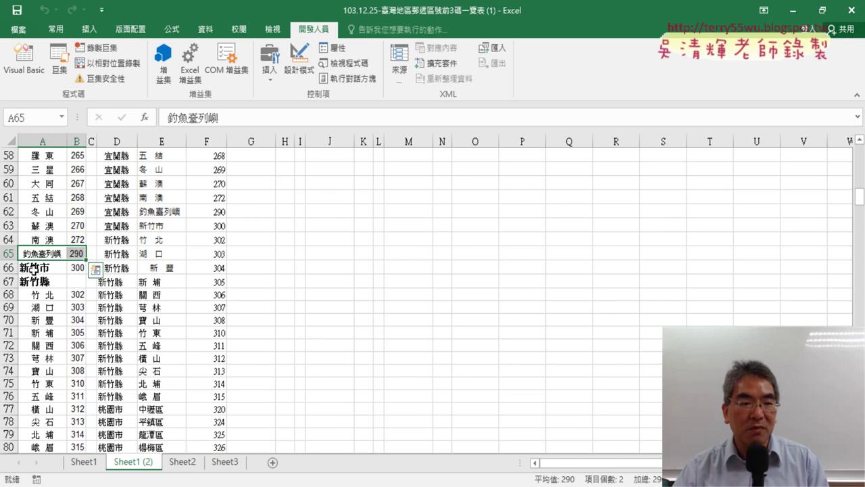
left_click_drag(34, 269, 76, 252)
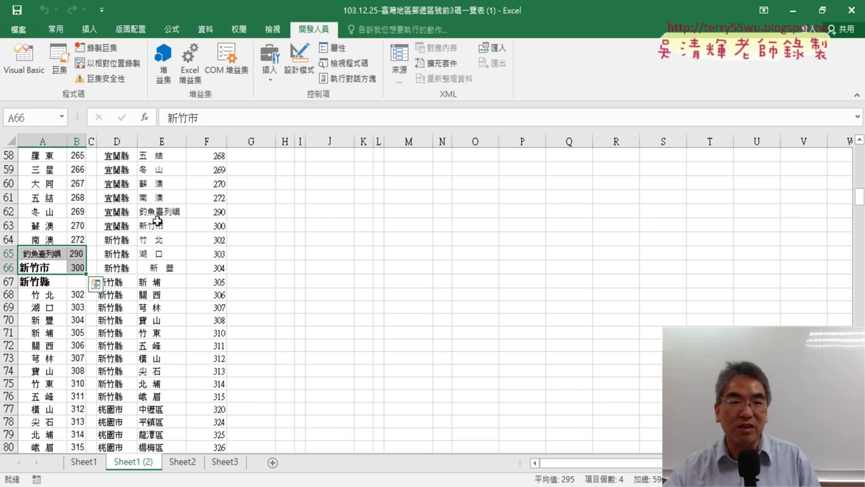
scroll(159, 244, "up", 5)
scroll(159, 259, "up", 5)
scroll(159, 259, "up", 9)
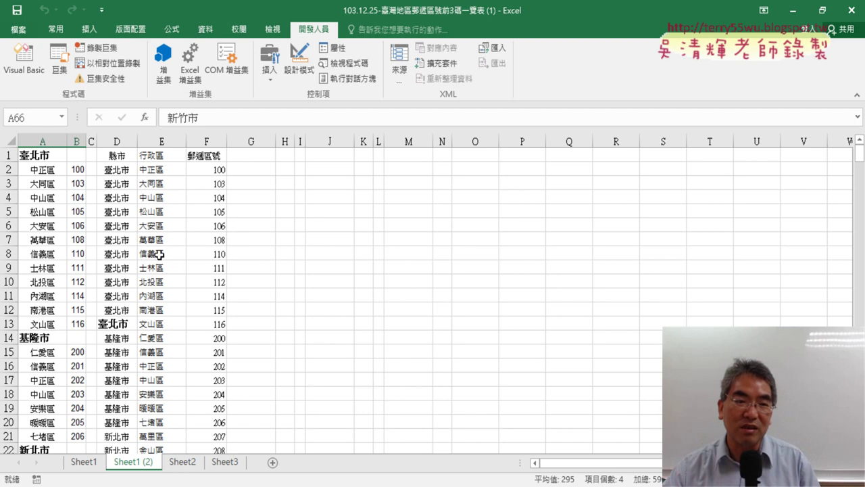
Select columns D:F, then in the Google Docs notes select the code from 步驟一 to End Sub
left_click_drag(117, 140, 209, 140)
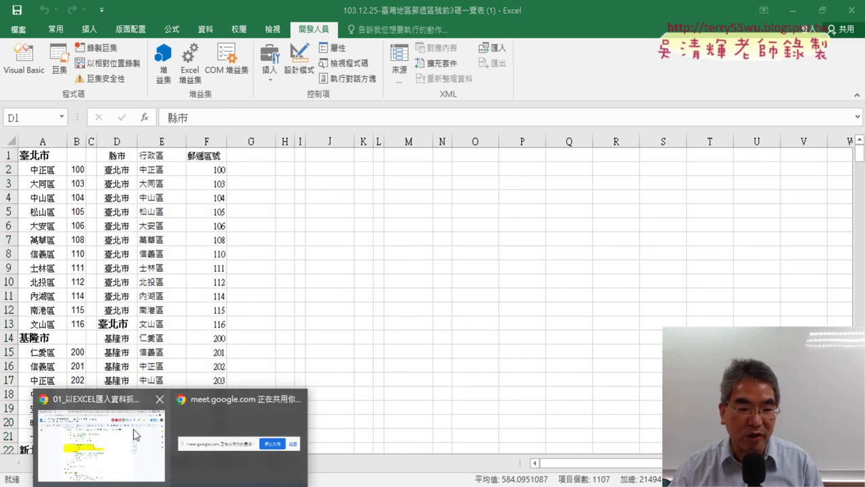
left_click(135, 432)
scroll(379, 276, "up", 2)
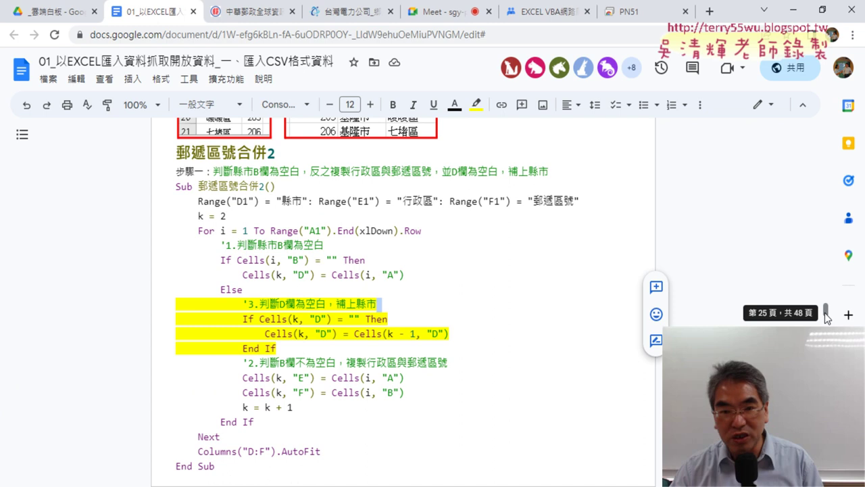
left_click(174, 171)
left_click_drag(174, 171, 215, 467)
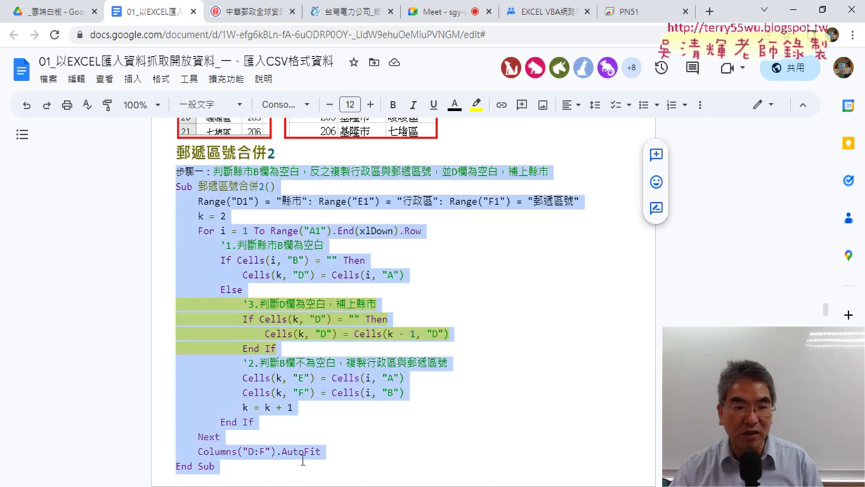
Switch to EVO Class Management and end the screen broadcast with 停止
key("alt+Tab")
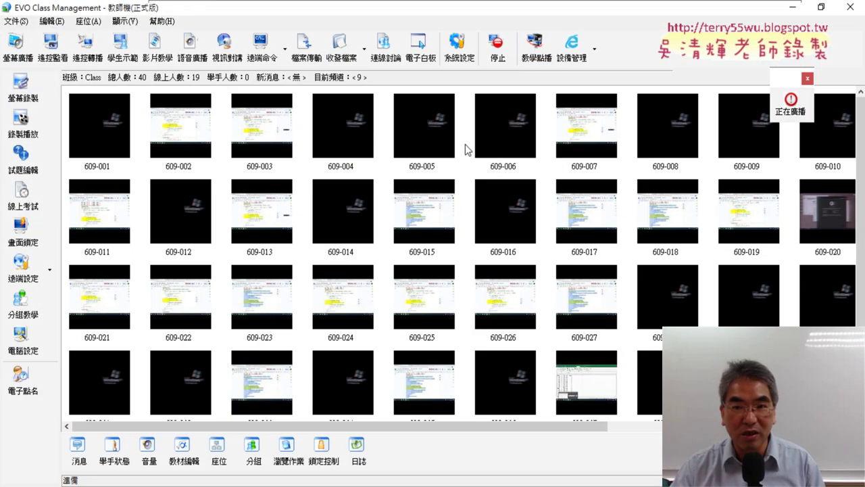
left_click(498, 48)
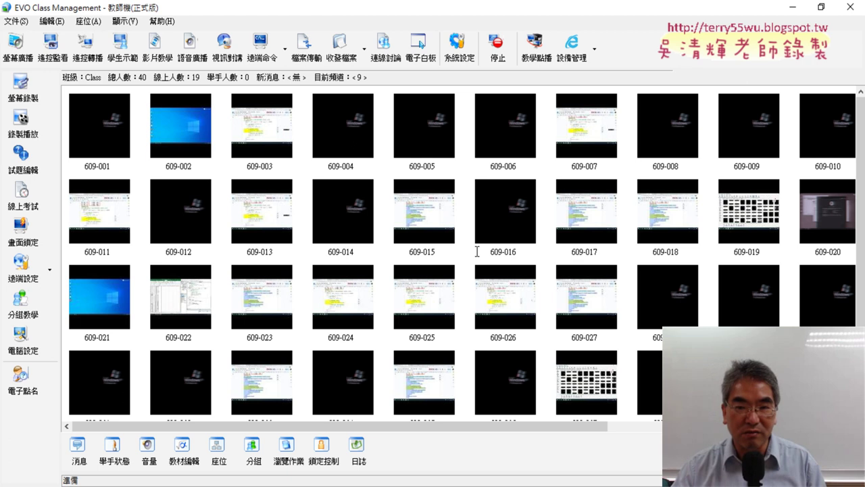